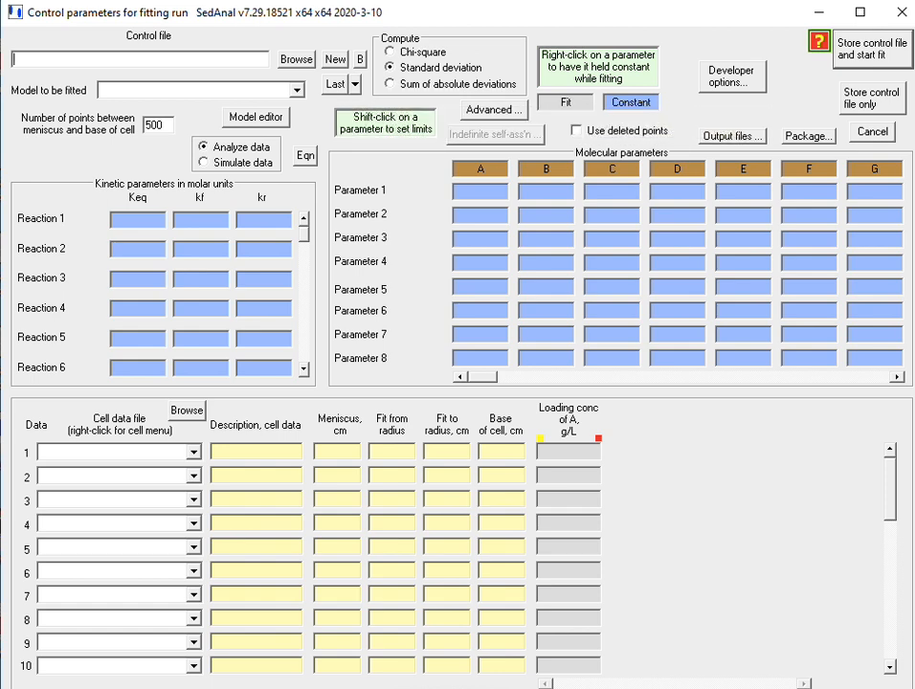
# Load the recent control file Sim-A-model-2uM to review its simulation settings.
pyautogui.click(355, 84)
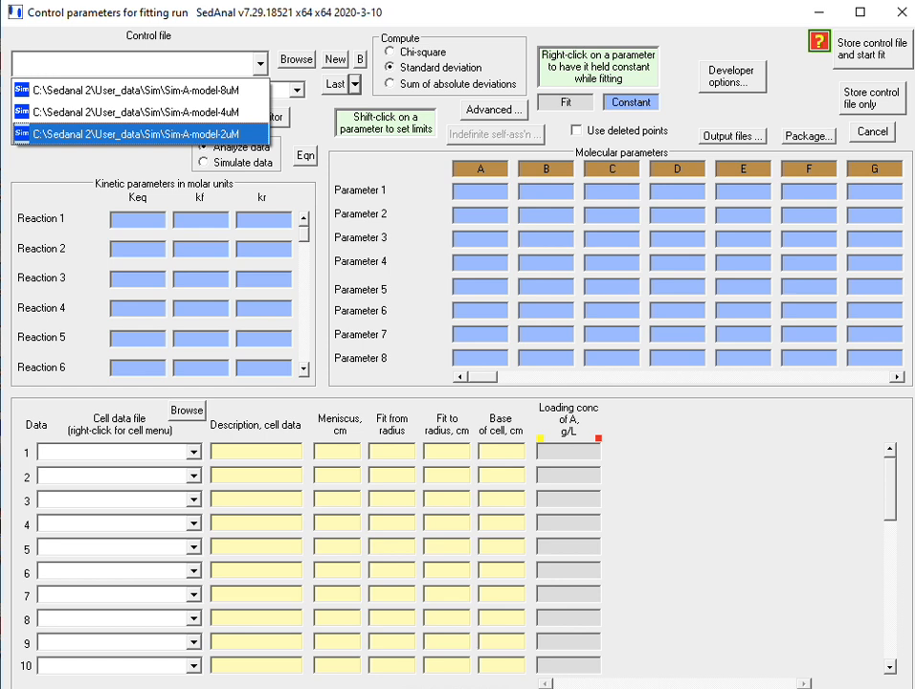
pyautogui.click(136, 134)
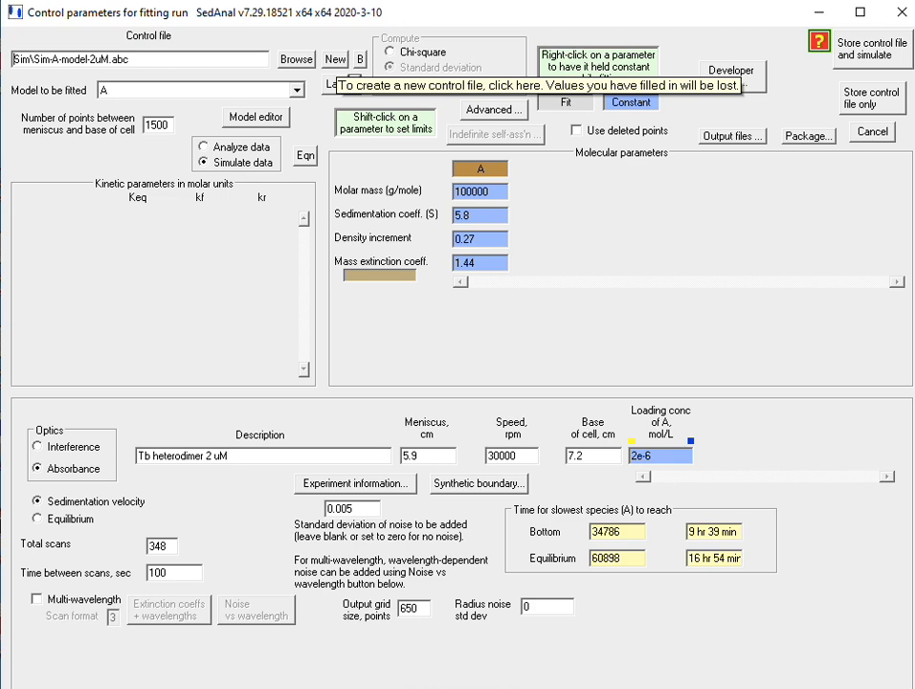
# Create a new control file named Sim-Tb-A-Model-1uM in the Sim experiment directory.
pyautogui.click(335, 59)
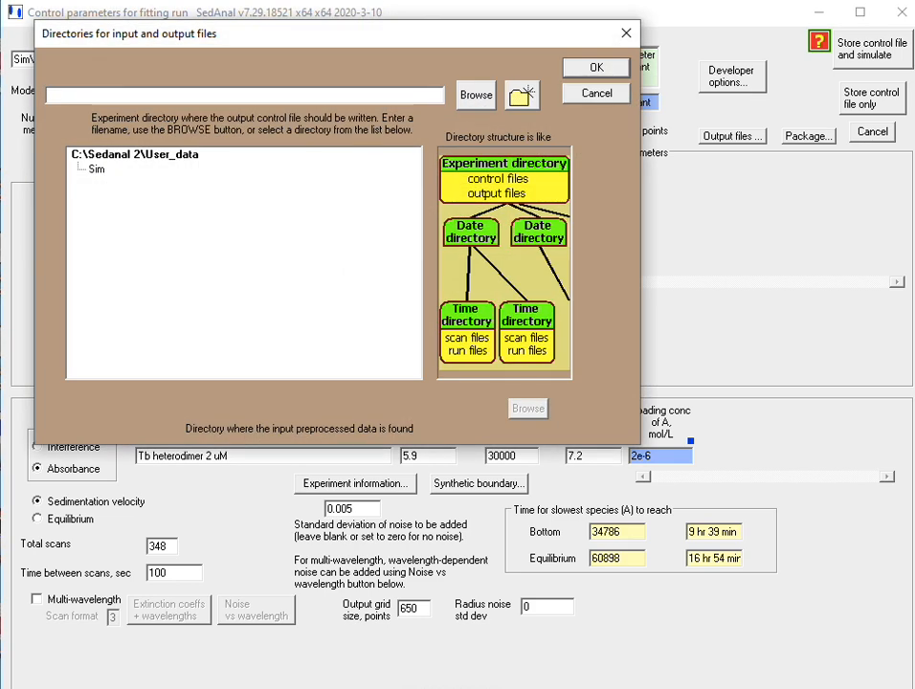
pyautogui.click(97, 170)
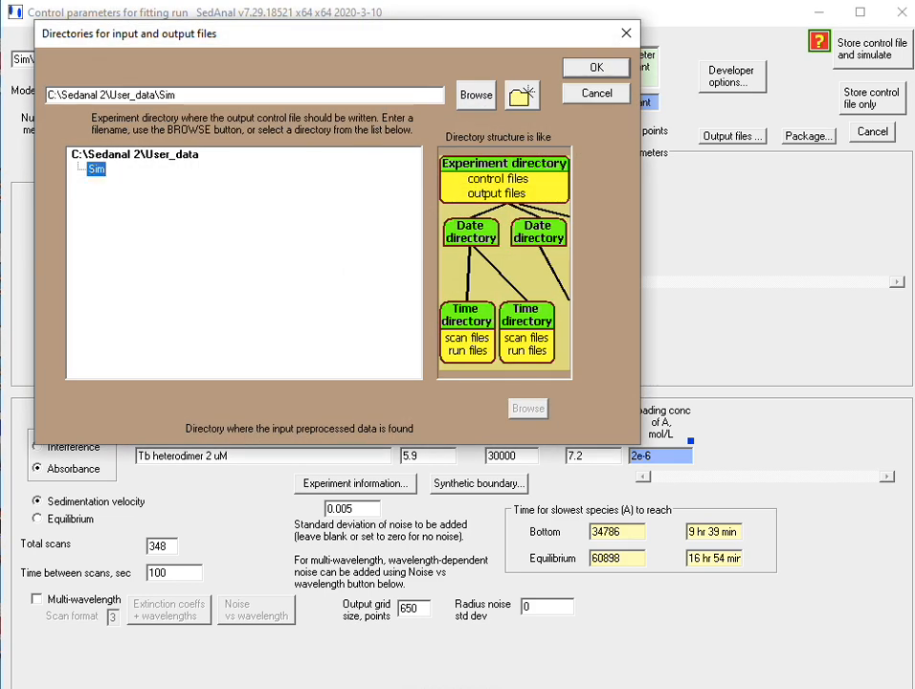
pyautogui.press('Return')
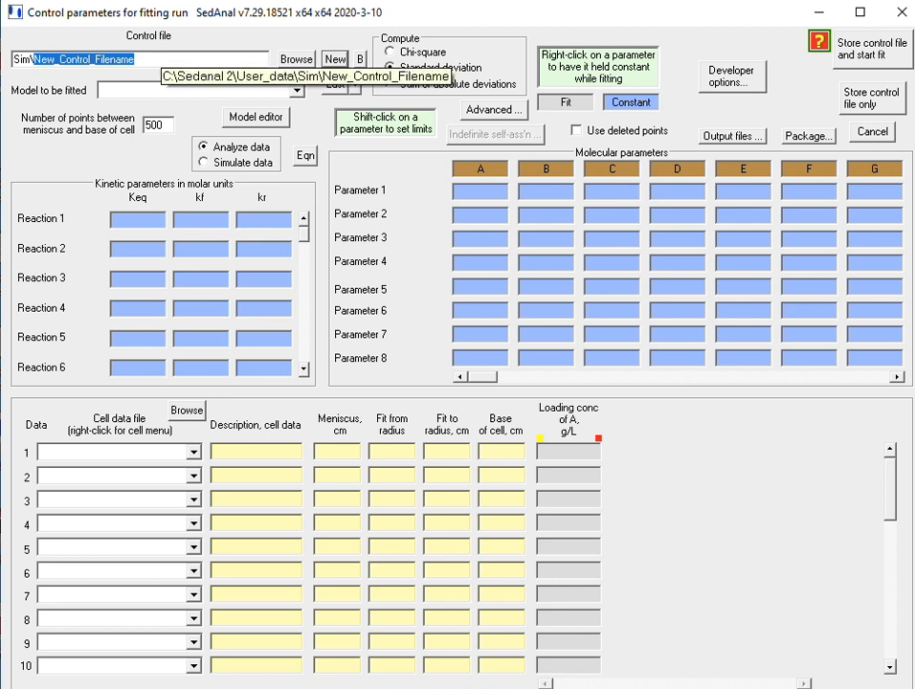
pyautogui.write('Sim-')
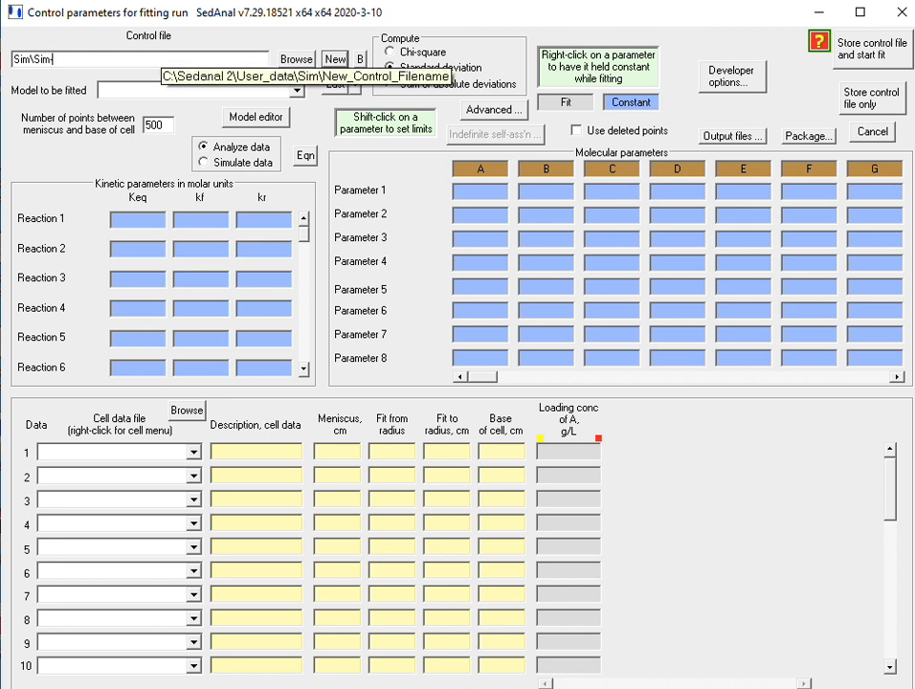
pyautogui.write('Tb-A-Model-')
pyautogui.write('1uM')
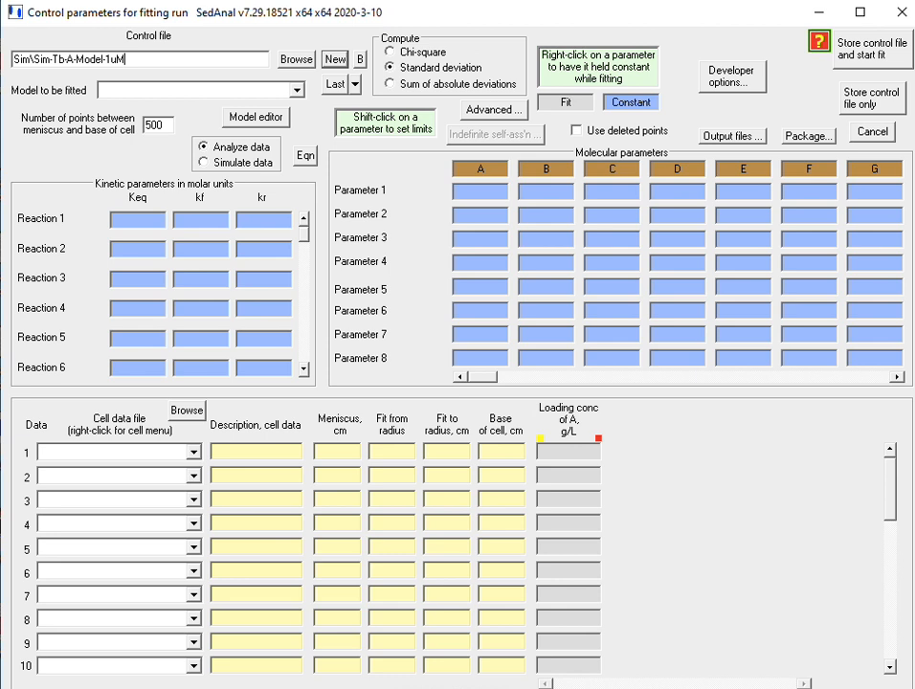
# Choose model A for the new control file and set the points between meniscus and base to 1500.
pyautogui.click(298, 90)
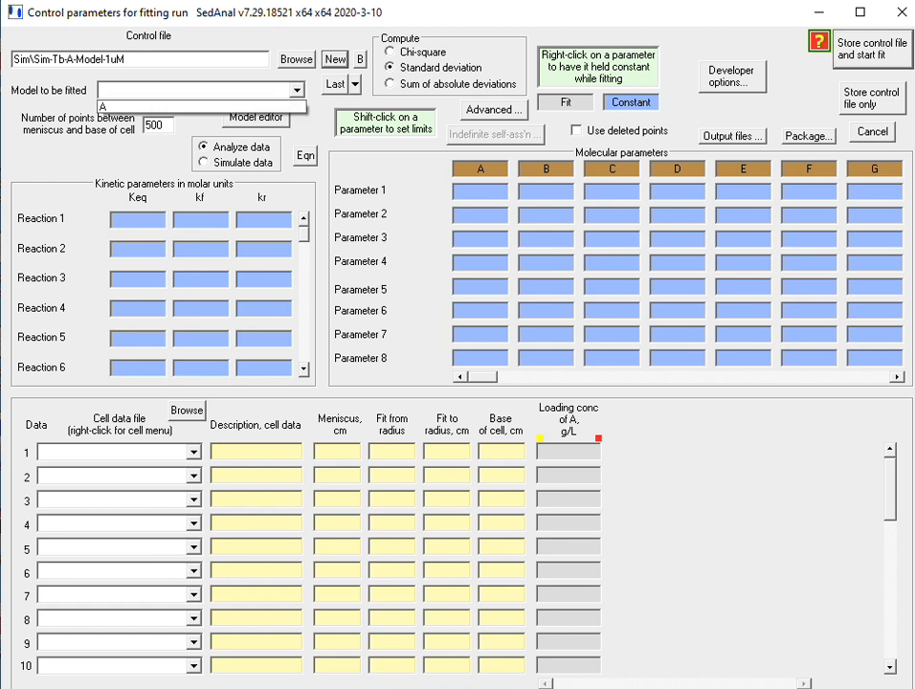
pyautogui.click(202, 108)
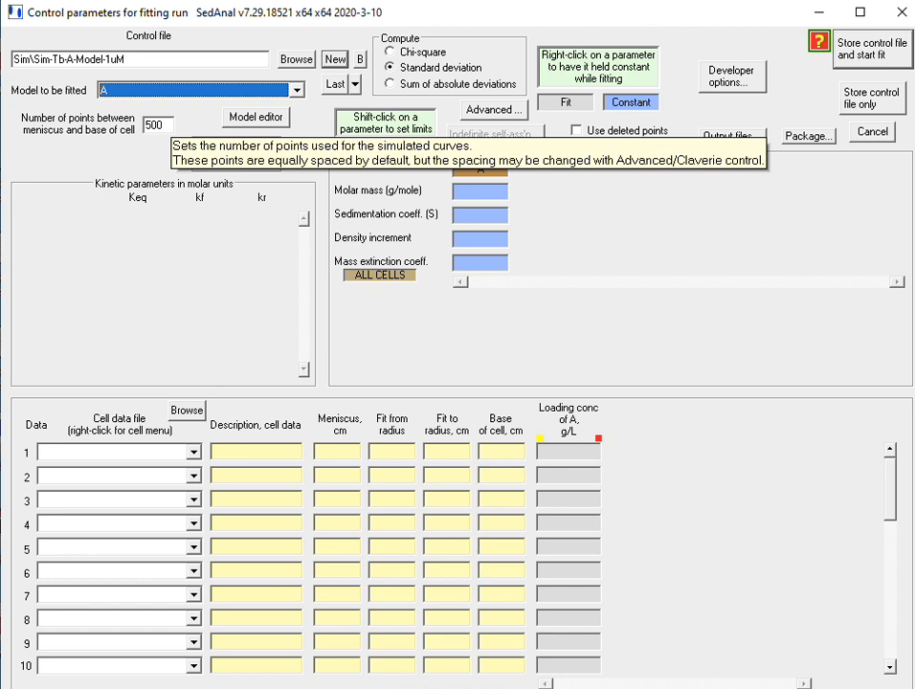
pyautogui.click(147, 125)
pyautogui.write('1')
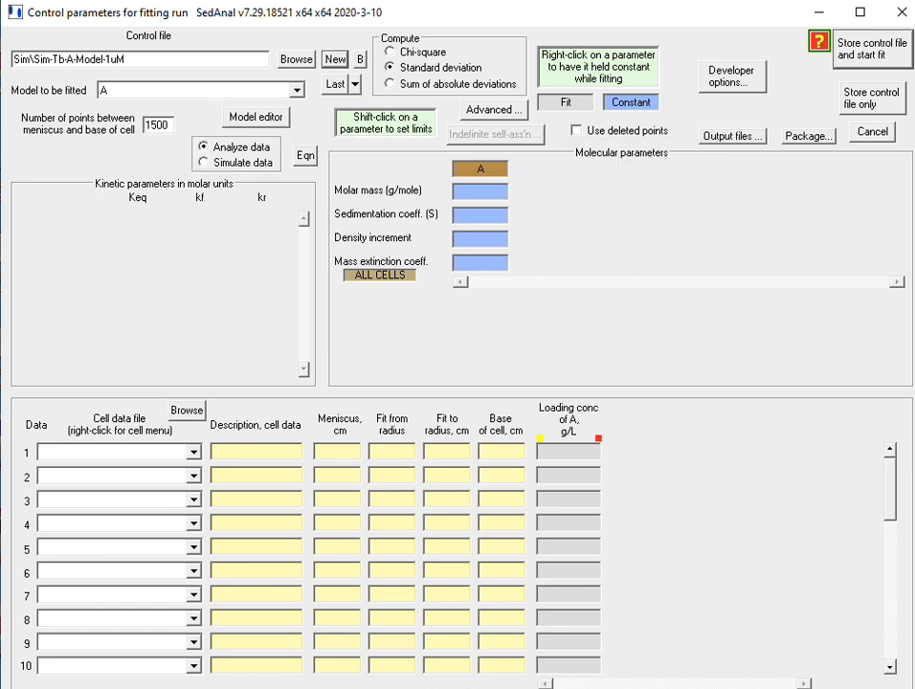
# Enter species A's molar mass 100000, sedimentation coefficient 5.8, density increment .27 and mass extinction coefficient 1.44.
pyautogui.click(469, 191)
pyautogui.write('100000')
pyautogui.click(469, 215)
pyautogui.write('5.8')
pyautogui.click(469, 239)
pyautogui.write('.27')
pyautogui.click(471, 263)
pyautogui.write('1.44')
# Switch the run to simulating data and describe it as "Tb at 1 uM".
pyautogui.click(204, 163)
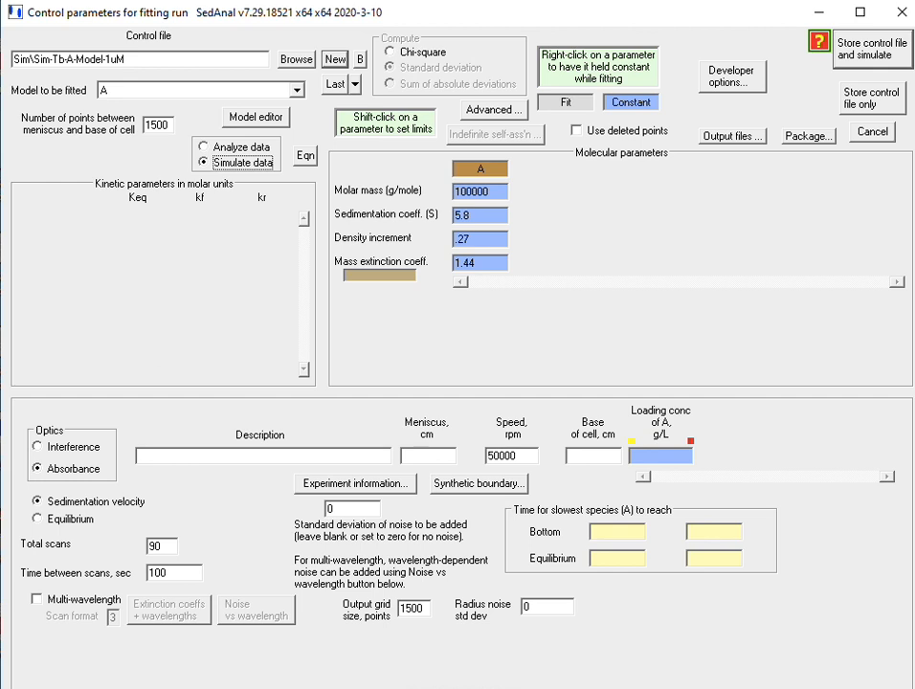
pyautogui.click(191, 456)
pyautogui.write('Tb at 1 uM')
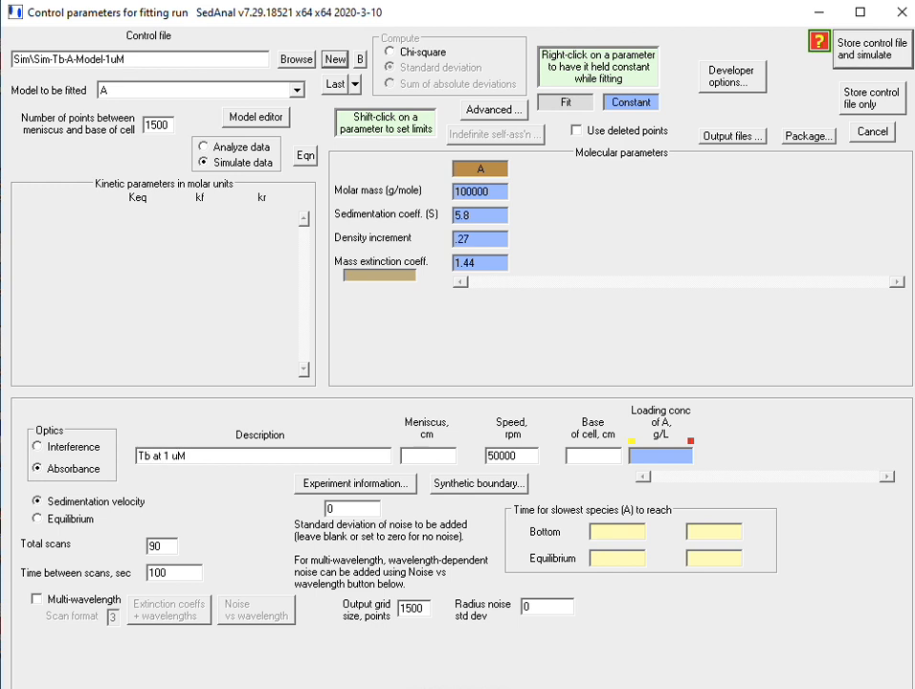
# Set the simulated cell's meniscus to 5.9 cm, base to 7.2 cm and rotor speed to 30000 rpm.
pyautogui.click(427, 455)
pyautogui.write('5.9')
pyautogui.click(593, 455)
pyautogui.write('7.2')
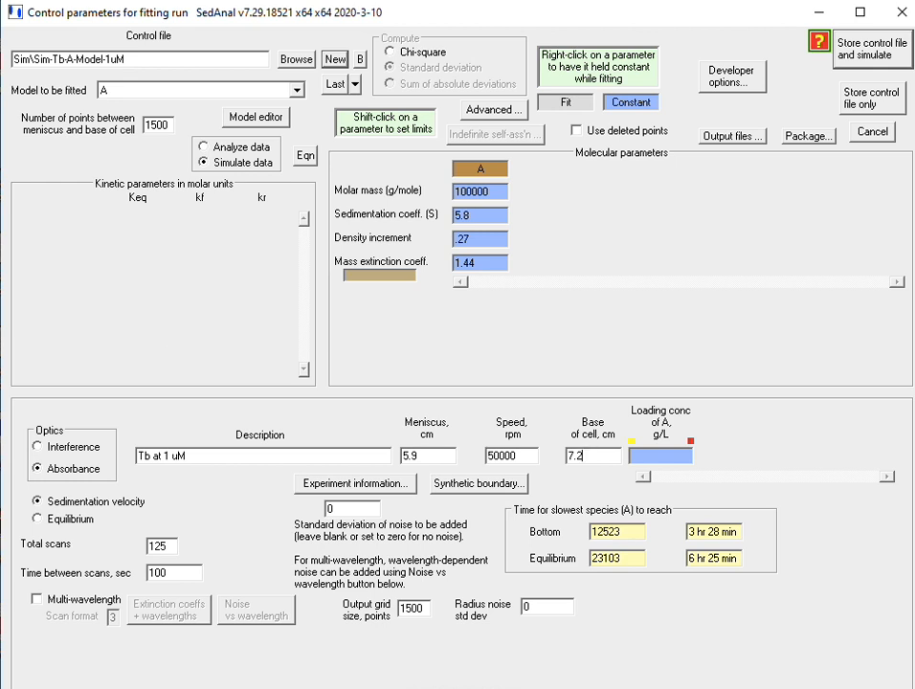
pyautogui.click(489, 456)
pyautogui.write('3')
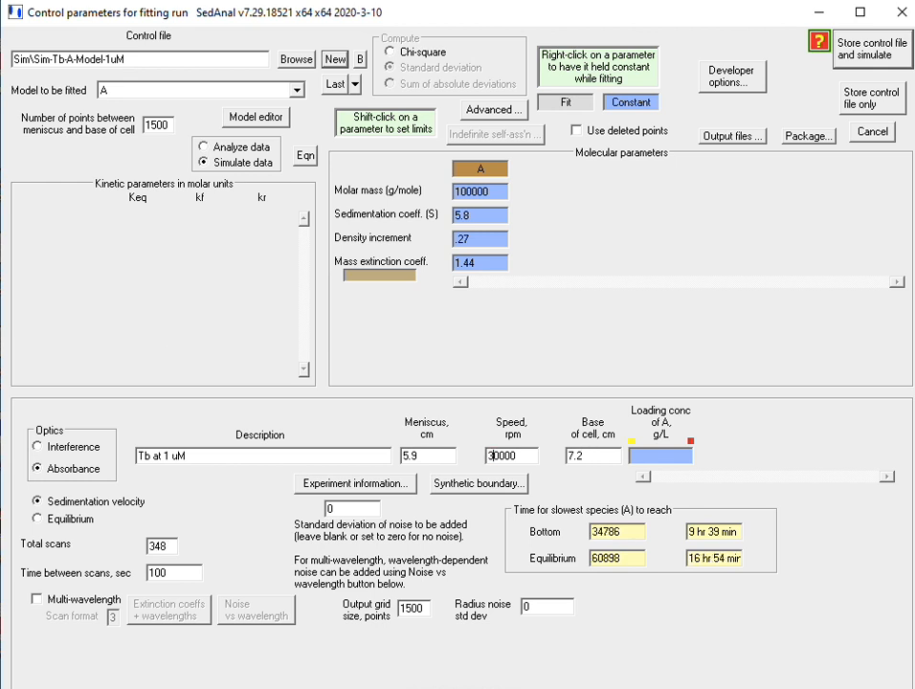
# Switch the loading concentration of A to mol/L and set it to 1e-6.
pyautogui.click(691, 442)
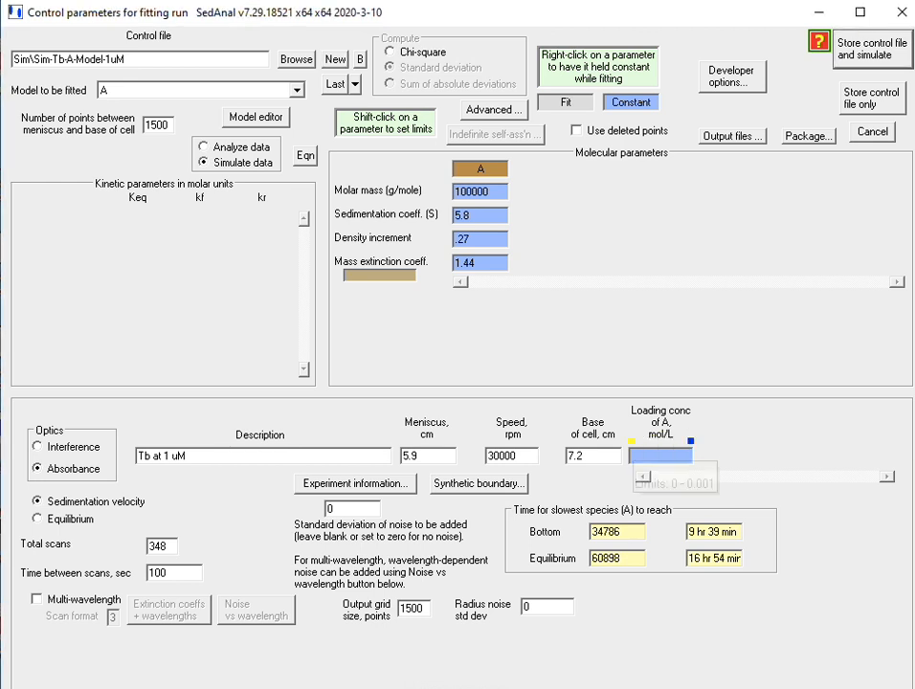
pyautogui.click(690, 441)
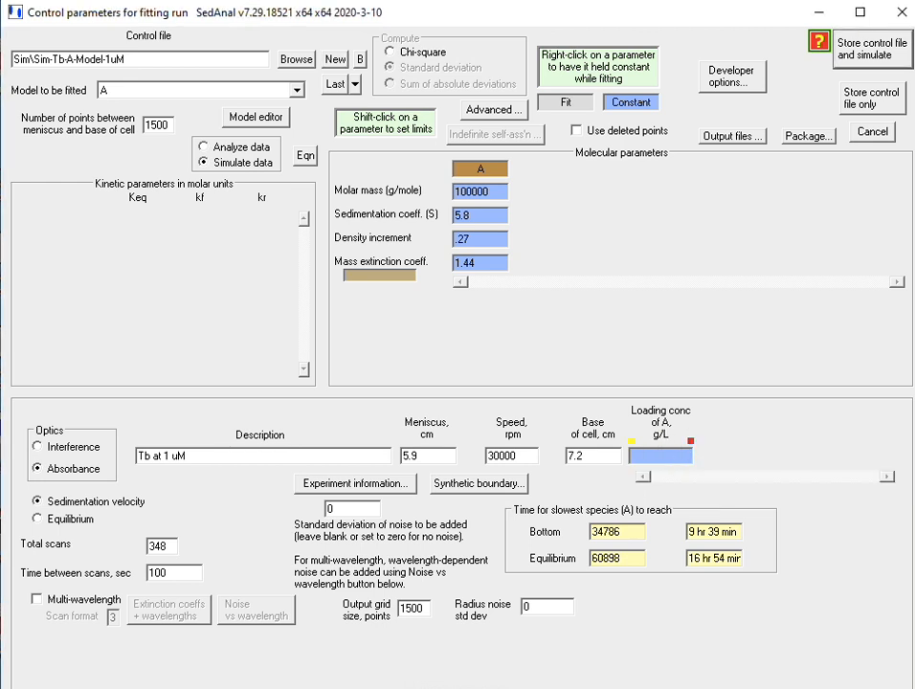
pyautogui.click(690, 442)
pyautogui.click(690, 441)
pyautogui.click(690, 441)
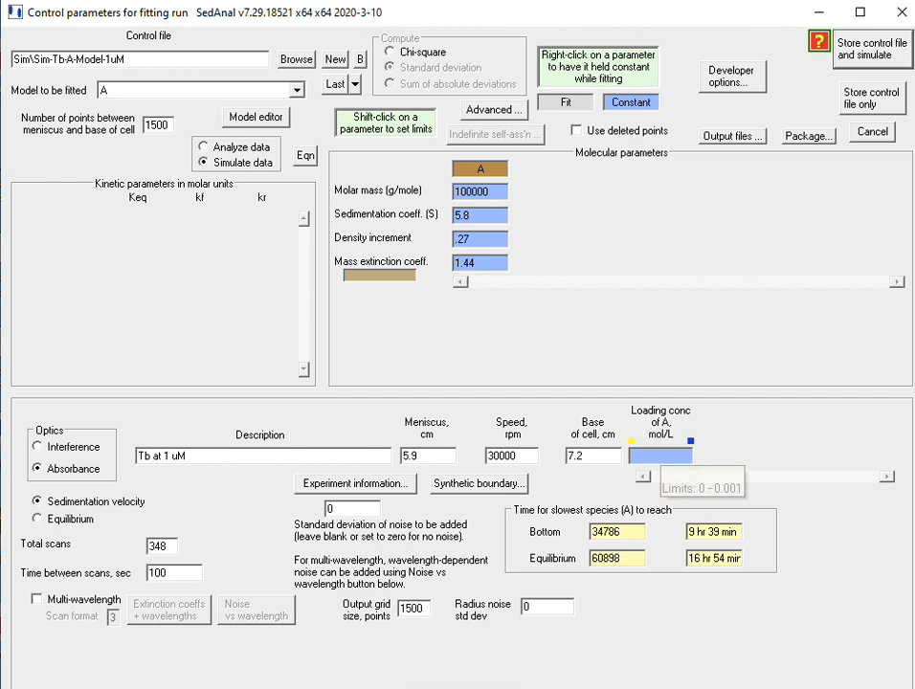
pyautogui.write('e-6')
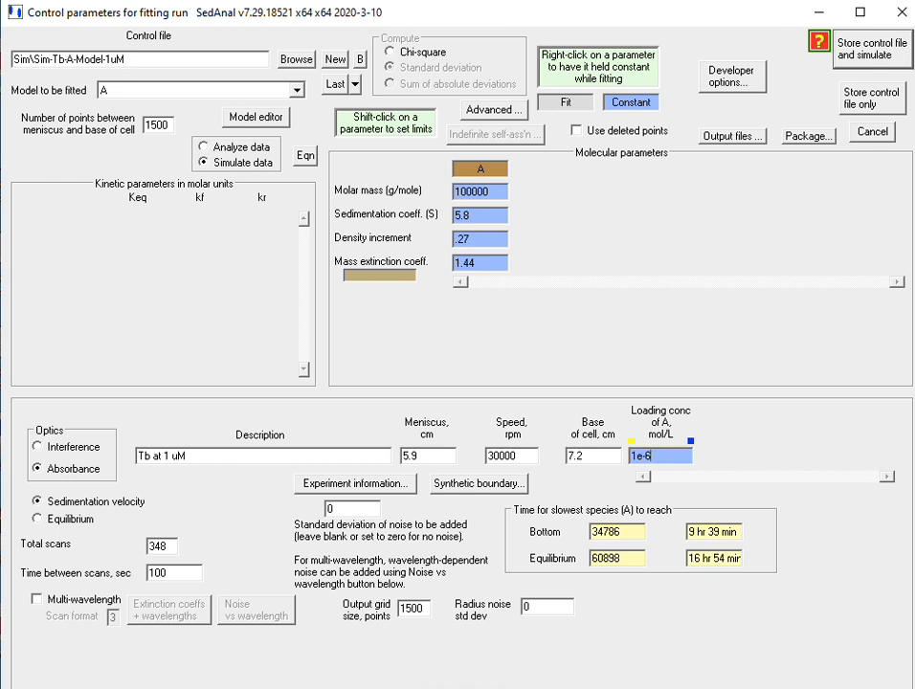
# Set the noise standard deviation to 0.003, the output grid size to 650 points and the total scans to 400.
pyautogui.click(339, 509)
pyautogui.write('.003')
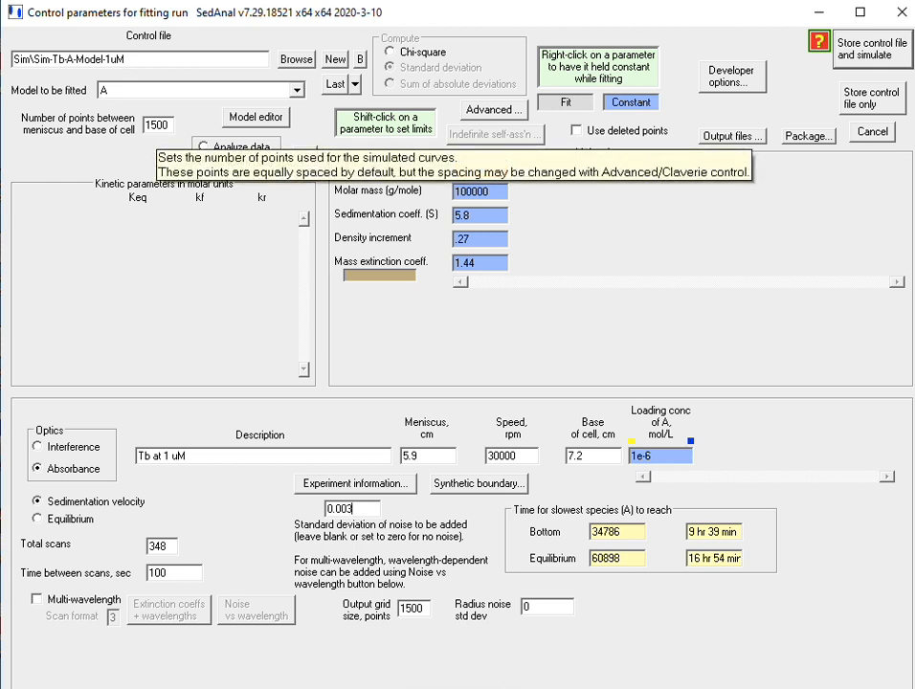
pyautogui.doubleClick(414, 607)
pyautogui.write('650')
pyautogui.doubleClick(163, 546)
pyautogui.write('400')
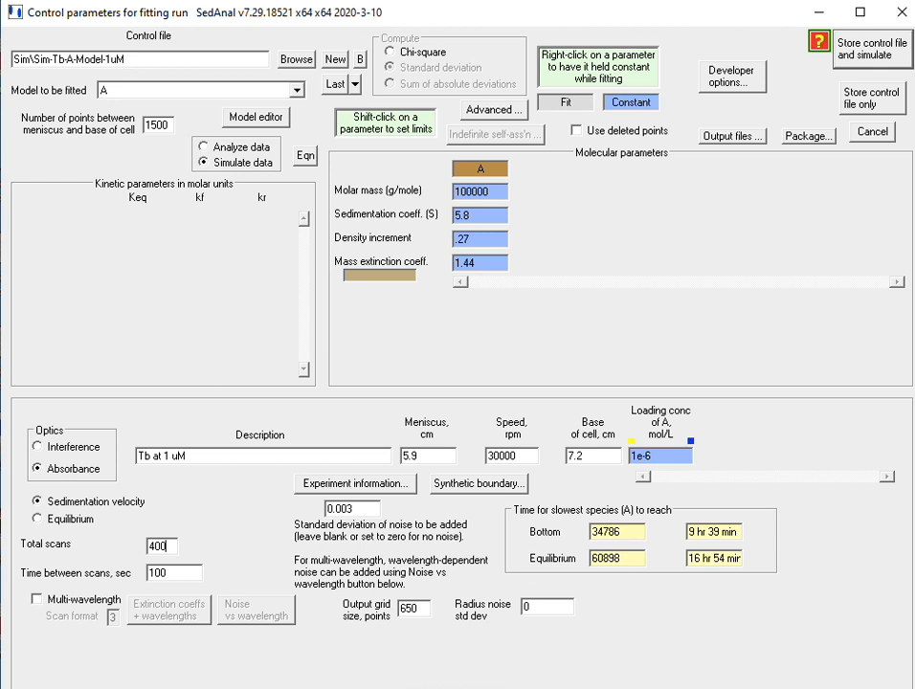
# Turn off the prototype control file output in the advanced simulating parameters and accept the settings.
pyautogui.click(494, 109)
pyautogui.click(508, 108)
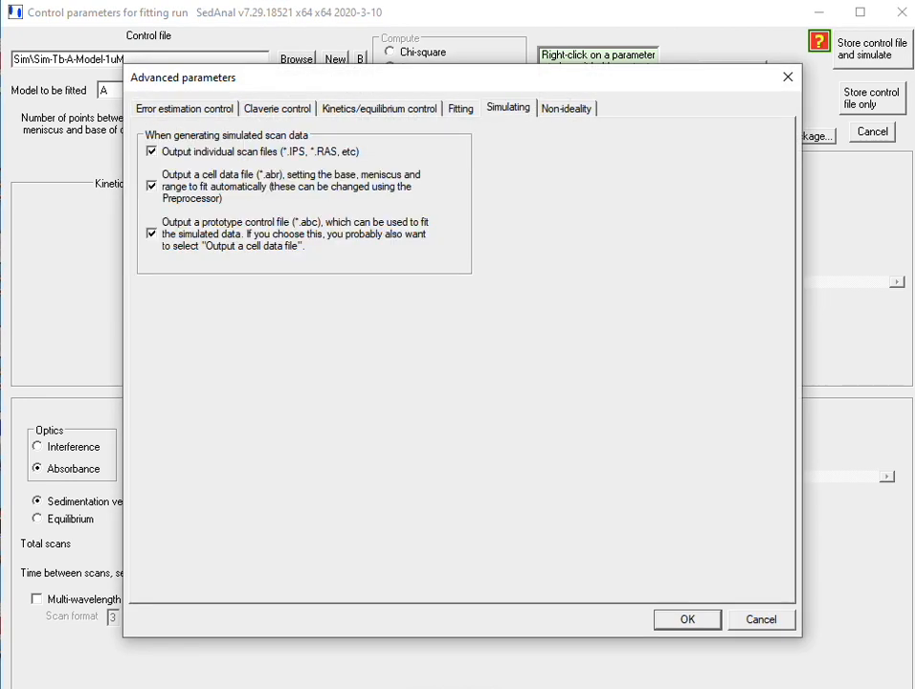
pyautogui.click(151, 234)
pyautogui.click(687, 619)
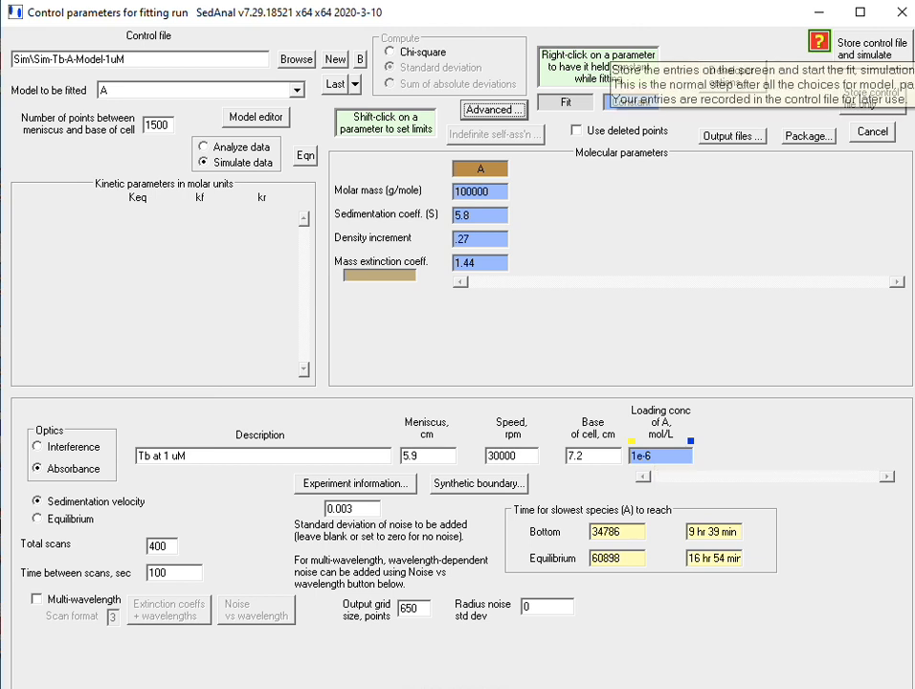
# Store the control file, run the simulation and close the finished simulation plot.
pyautogui.click(842, 48)
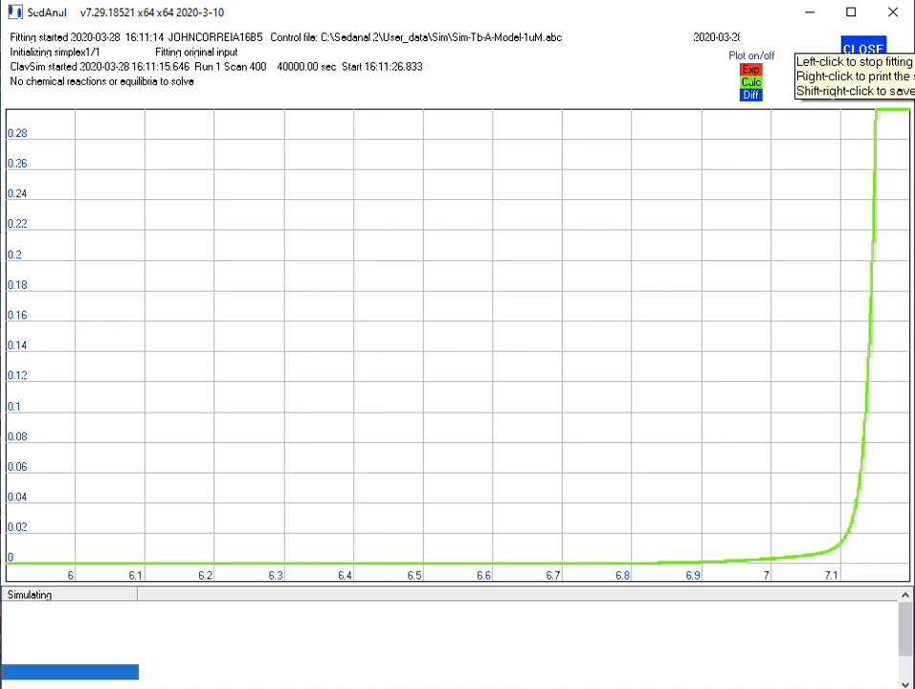
pyautogui.click(862, 48)
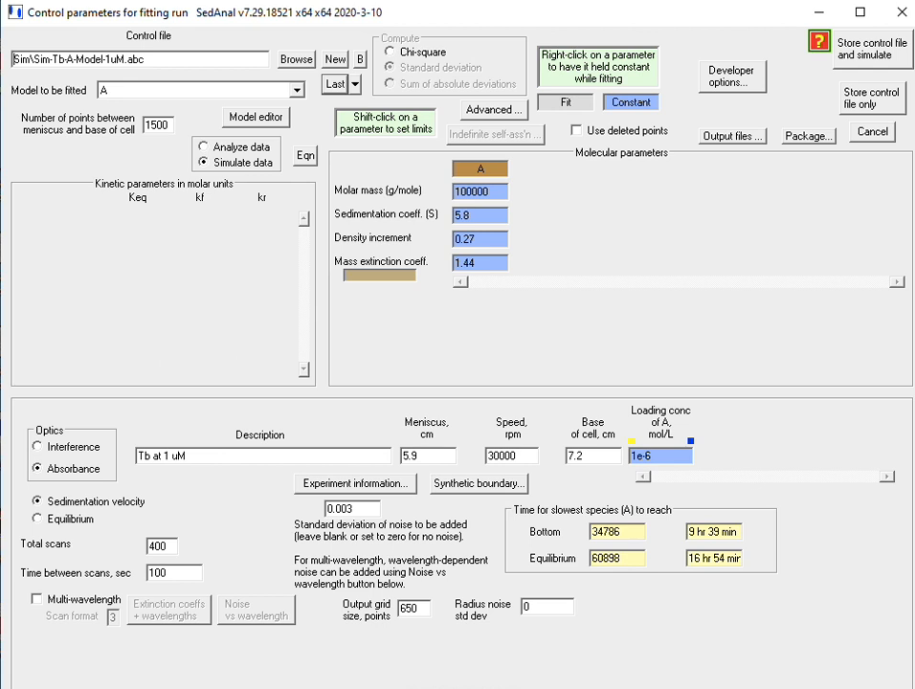
# Load the saved Sim-A-model-2uM, 4uM and 8uM control files in turn to compare their simulation settings.
pyautogui.click(355, 84)
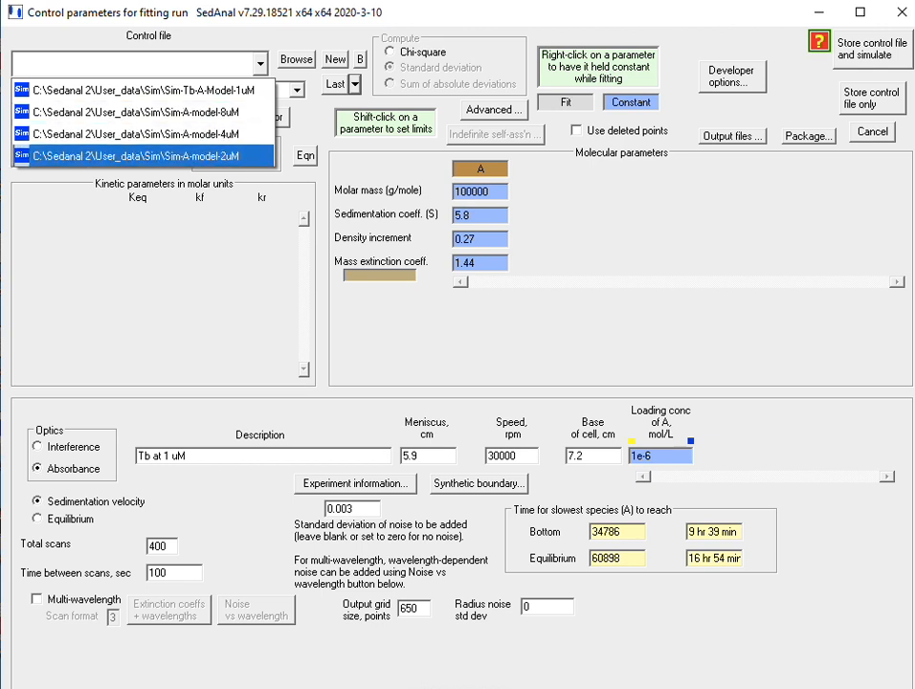
pyautogui.click(136, 156)
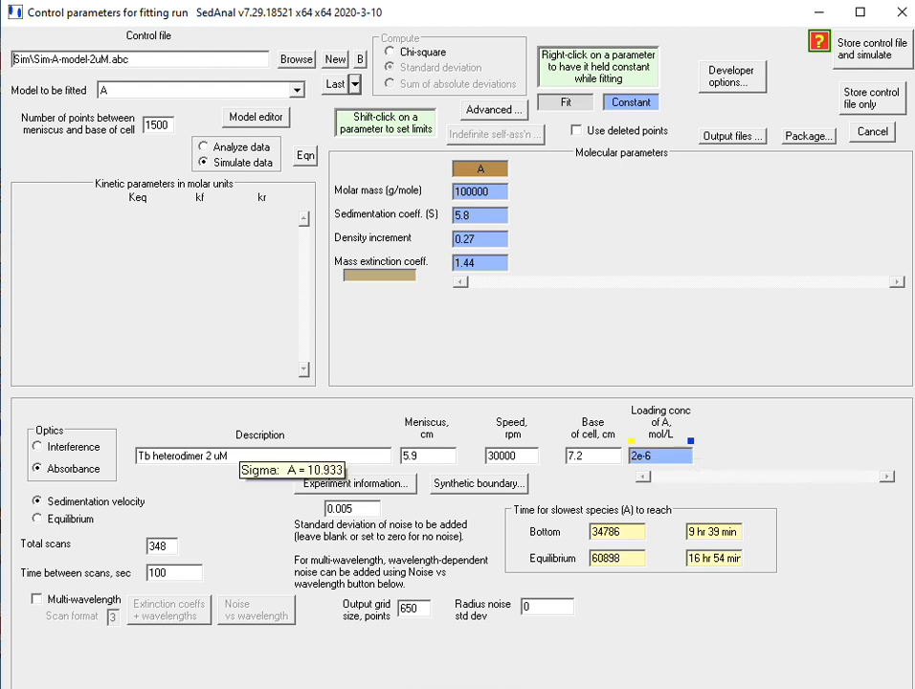
pyautogui.click(355, 84)
pyautogui.click(191, 134)
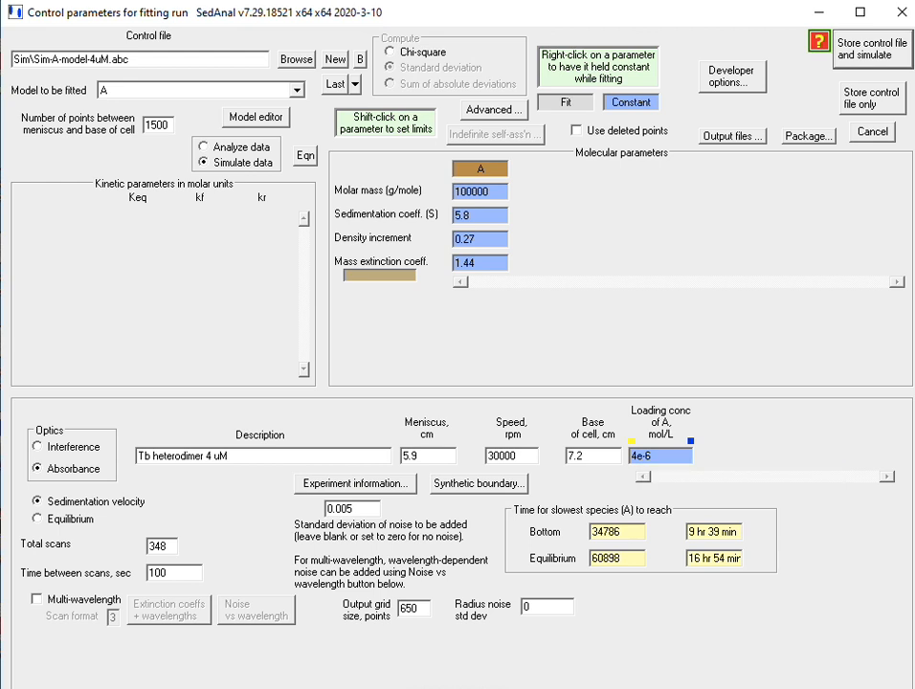
pyautogui.click(355, 84)
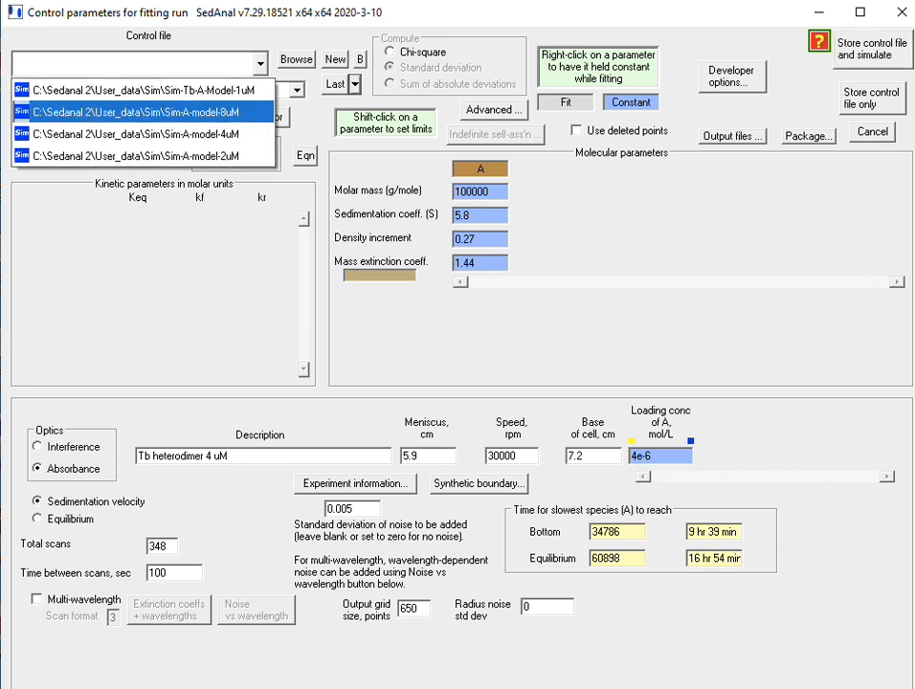
pyautogui.click(136, 112)
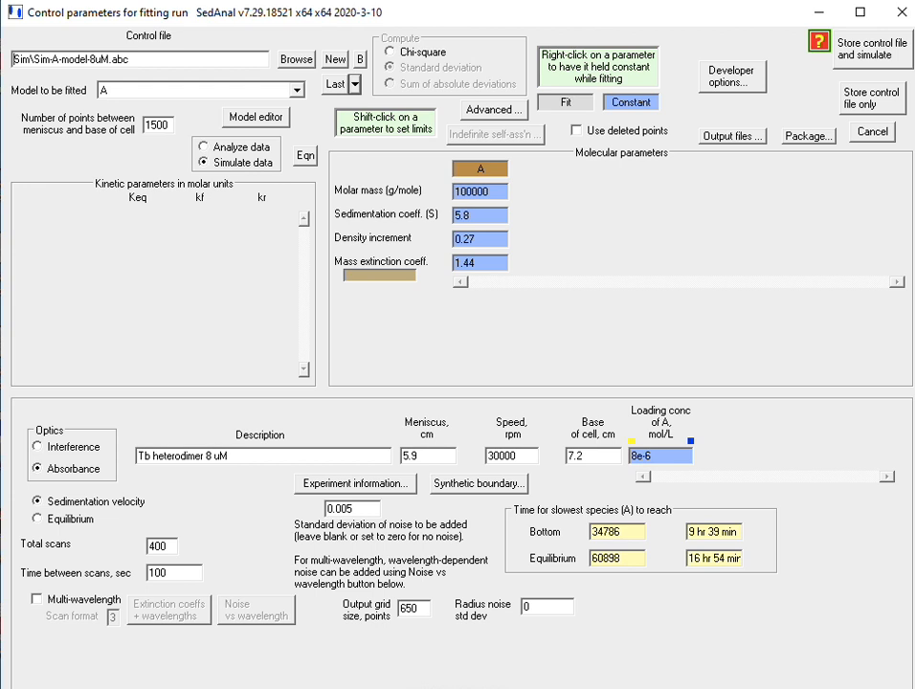
# Leave the control parameters and open the Sim experiment's 20200328_Sim-Tb-A-Model-1uM_sim161114.abr cell data in the centrifuge data preprocessor.
pyautogui.click(872, 132)
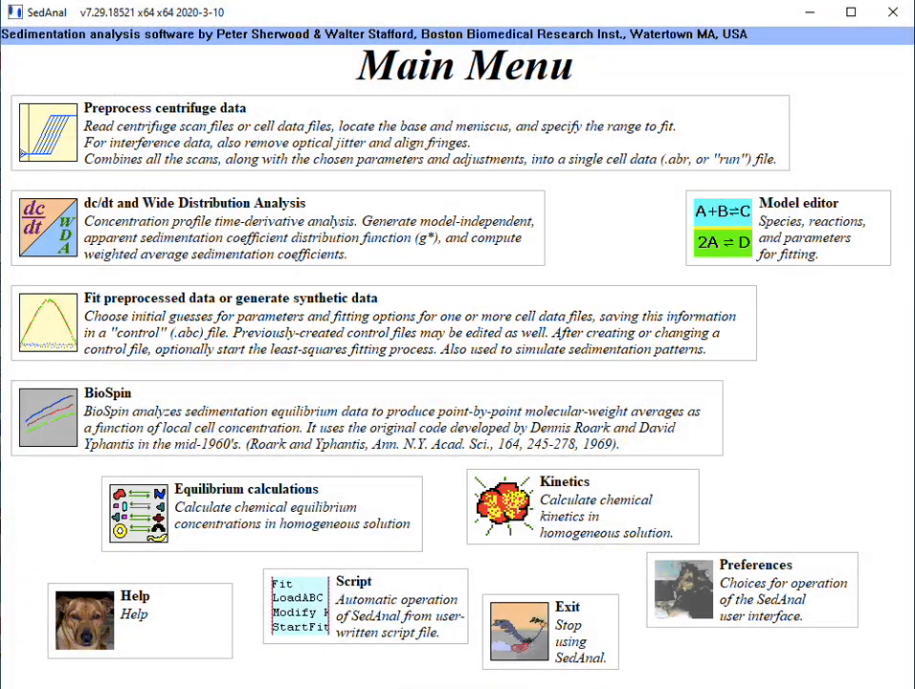
pyautogui.click(400, 133)
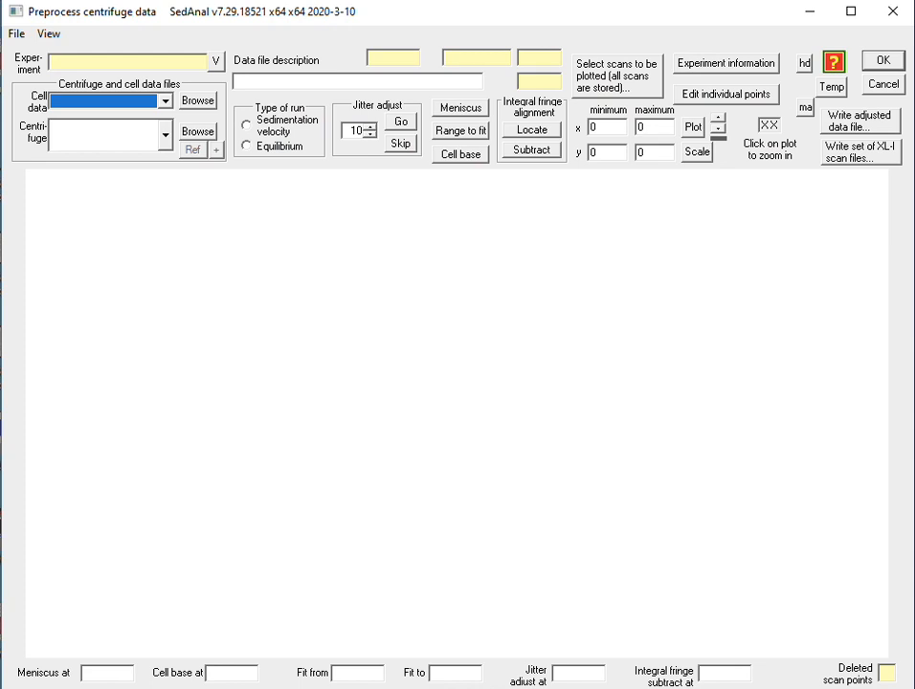
pyautogui.click(217, 61)
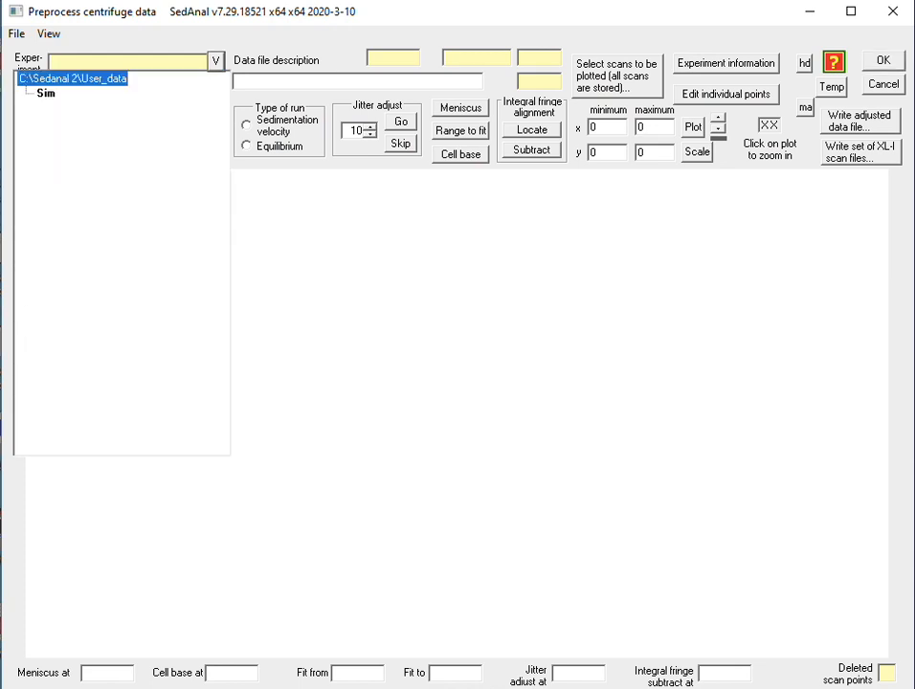
pyautogui.click(46, 93)
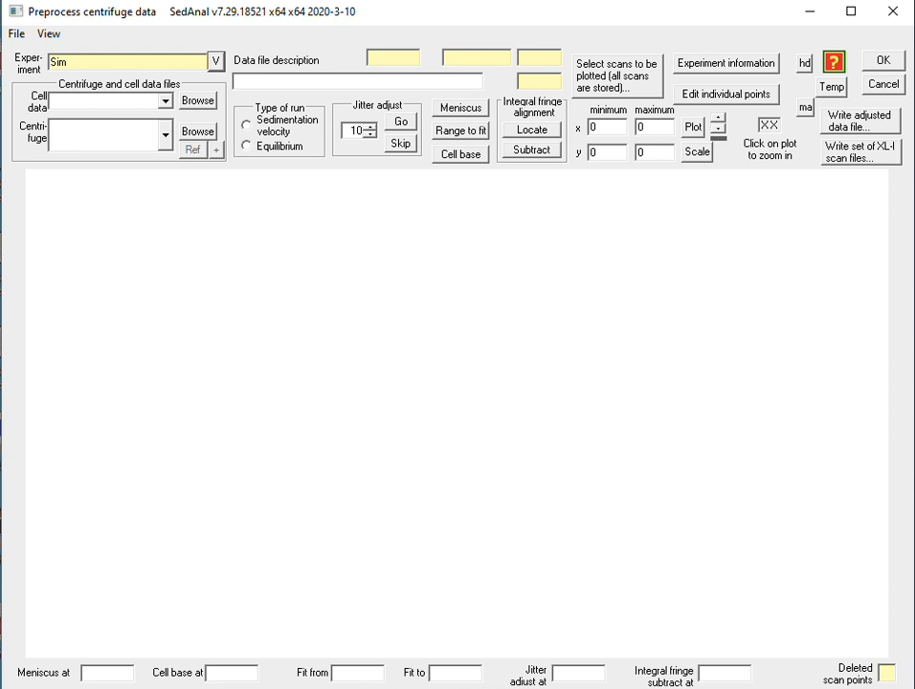
pyautogui.click(165, 102)
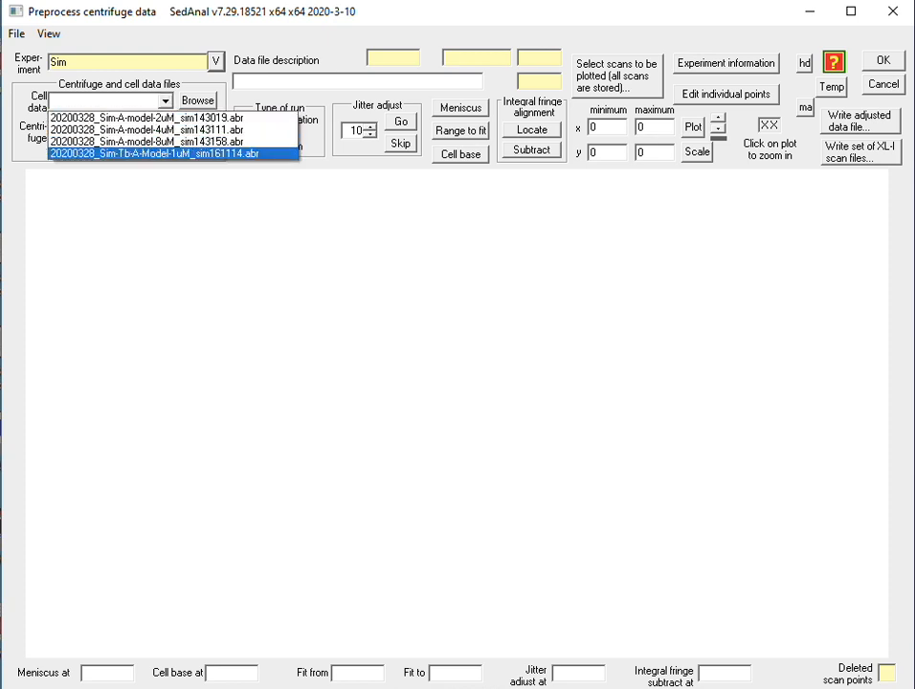
pyautogui.click(153, 153)
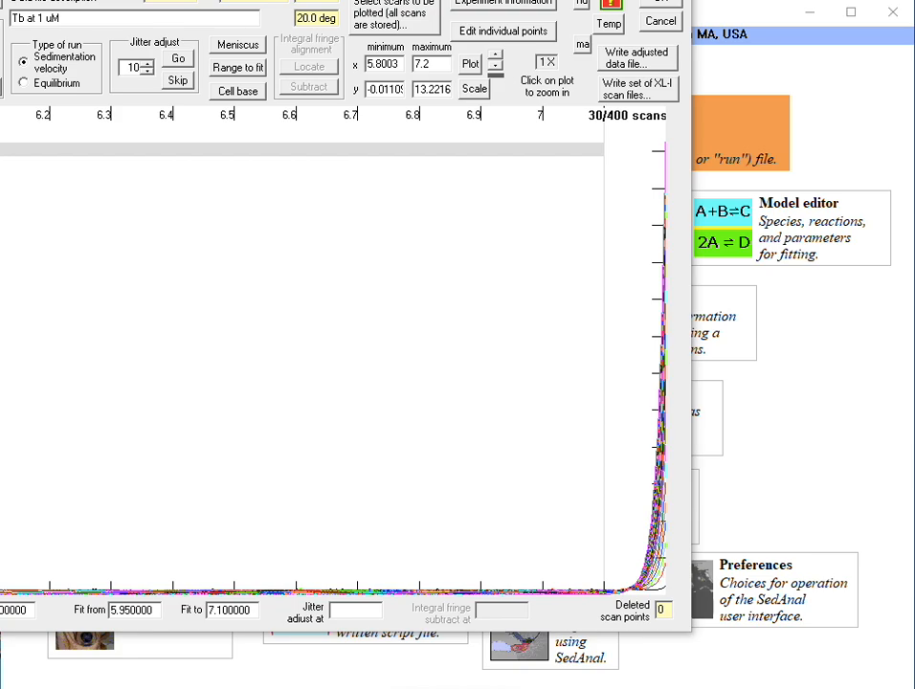
# Reselect the Sim experiment and its 20200328_Sim-Tb-A-Model-1uM_sim161114.abr cell data in the preprocessor.
pyautogui.moveTo(169, 0); pyautogui.dragTo(287, 2)
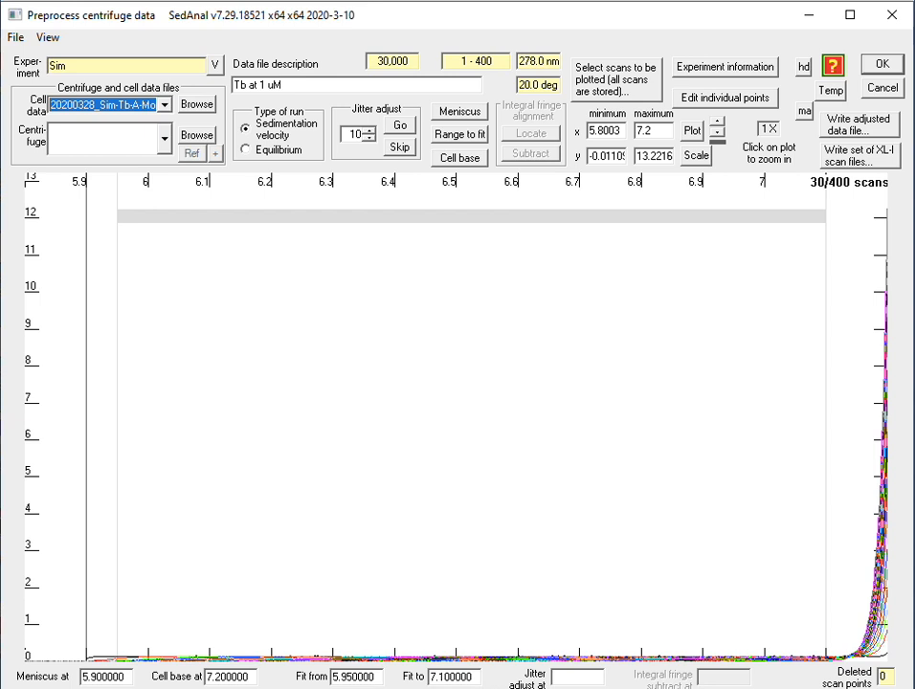
pyautogui.click(215, 65)
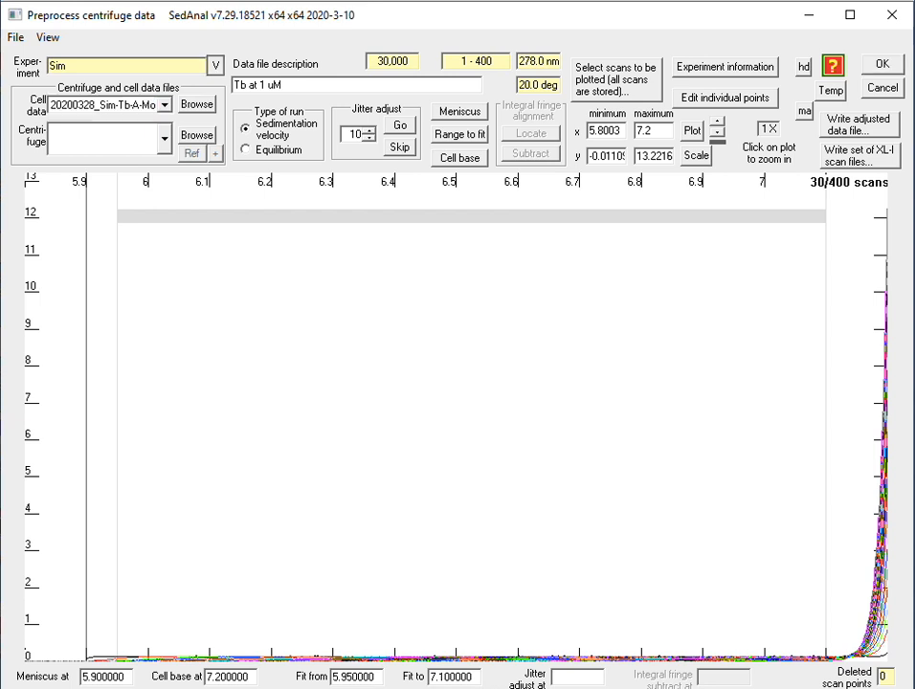
pyautogui.doubleClick(44, 97)
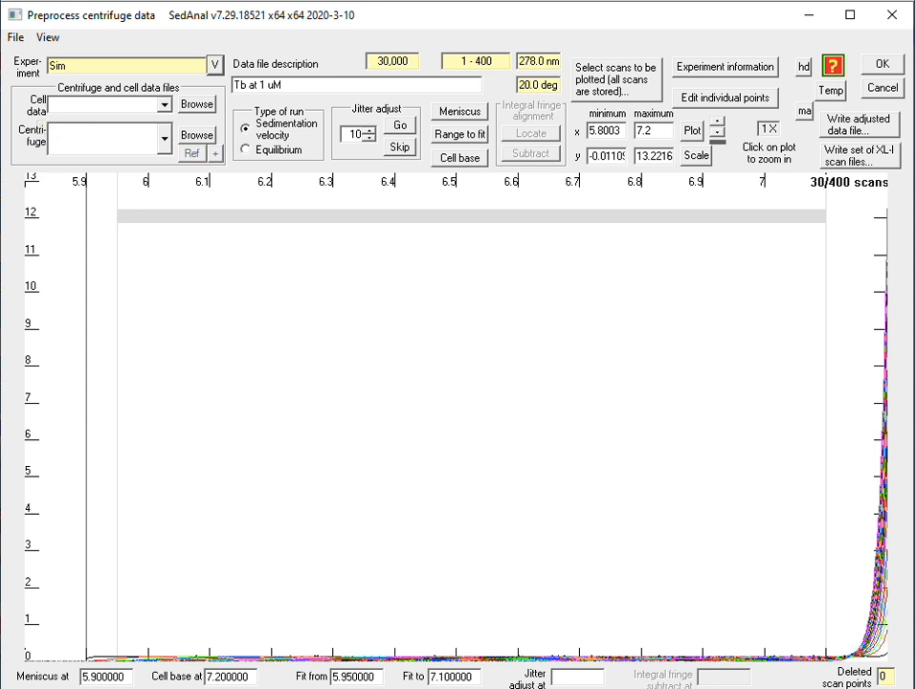
pyautogui.click(164, 105)
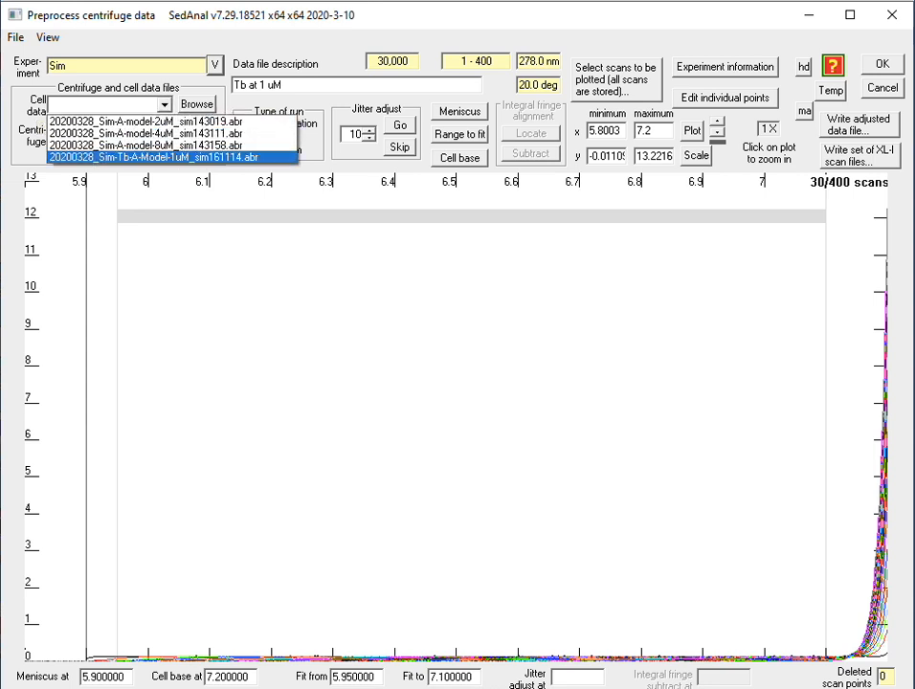
pyautogui.press('Return')
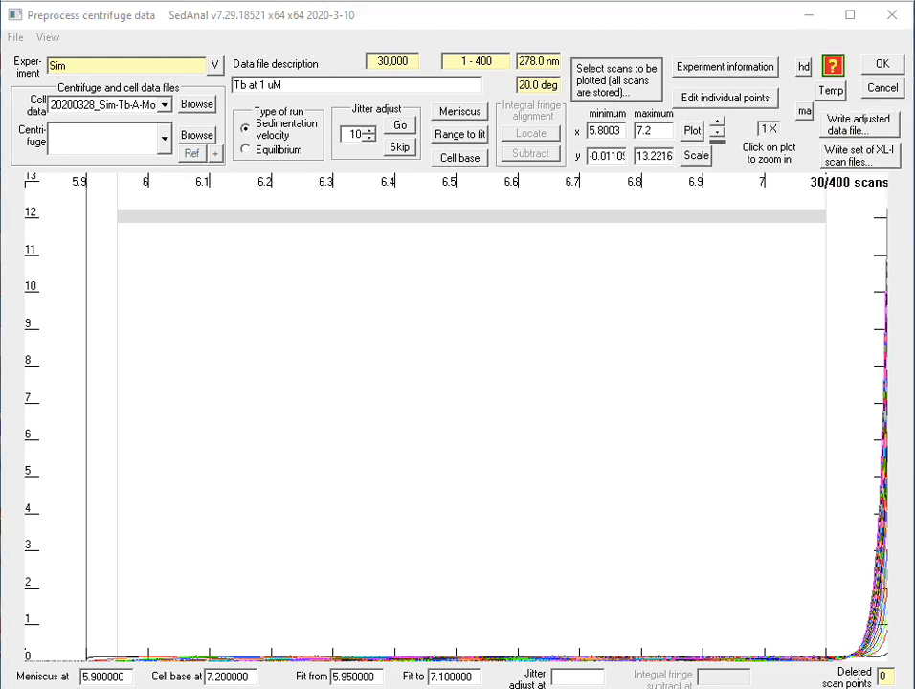
# Choose scans 60 through 200 in increments of 1 as the scans to plot.
pyautogui.click(615, 78)
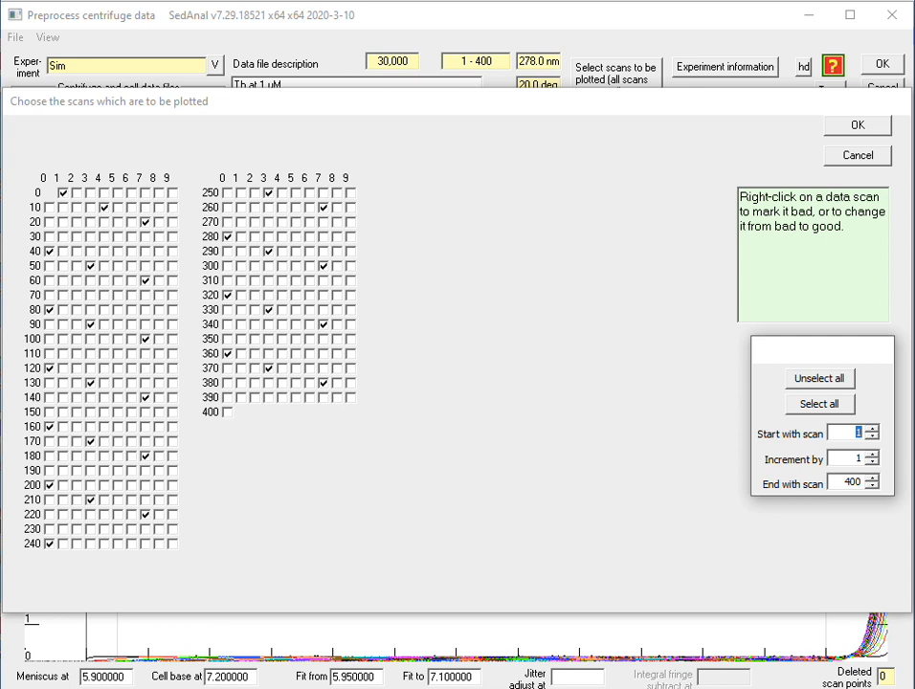
pyautogui.write('60')
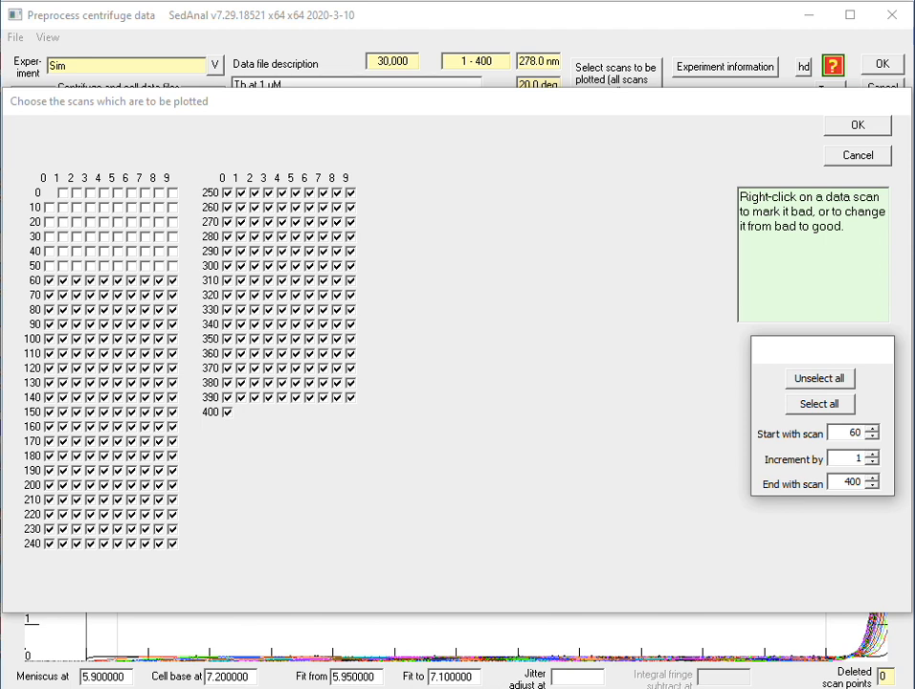
pyautogui.doubleClick(847, 483)
pyautogui.write('200')
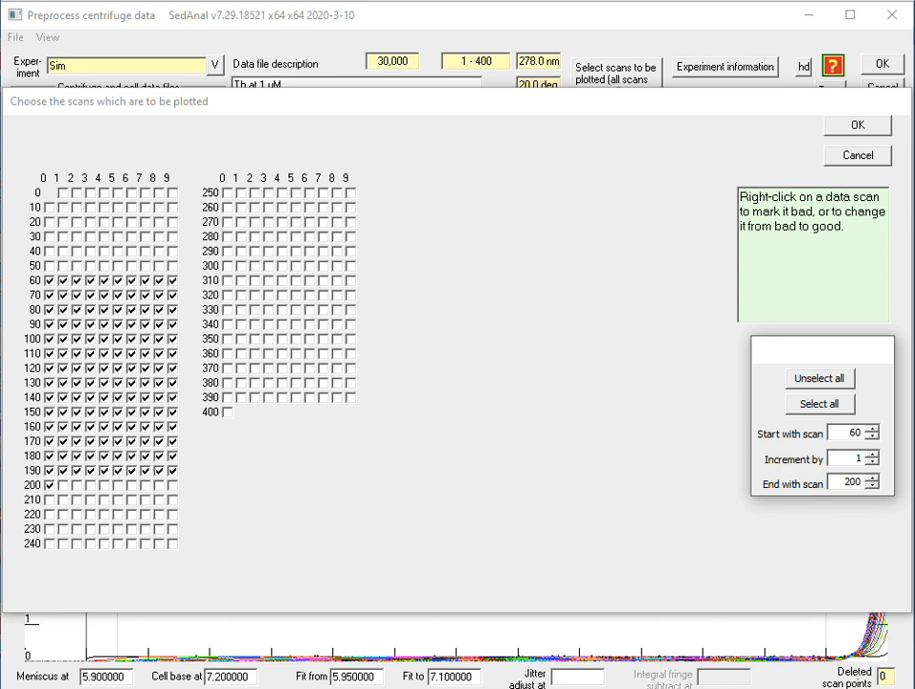
pyautogui.press('Return')
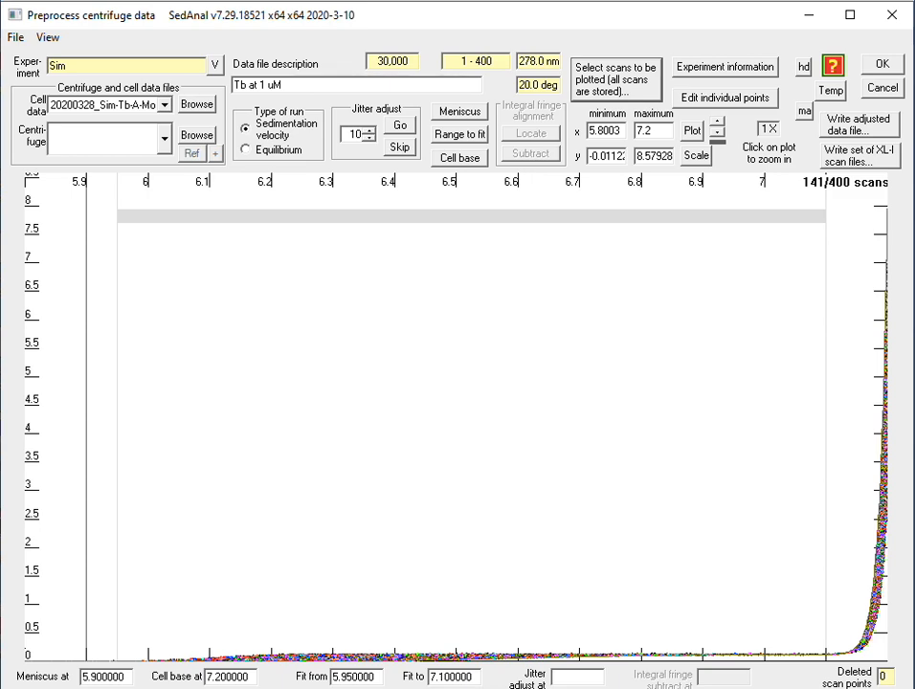
# Set the plot's y maximum to 0.2 and replot the scans.
pyautogui.moveTo(635, 155); pyautogui.dragTo(696, 158)
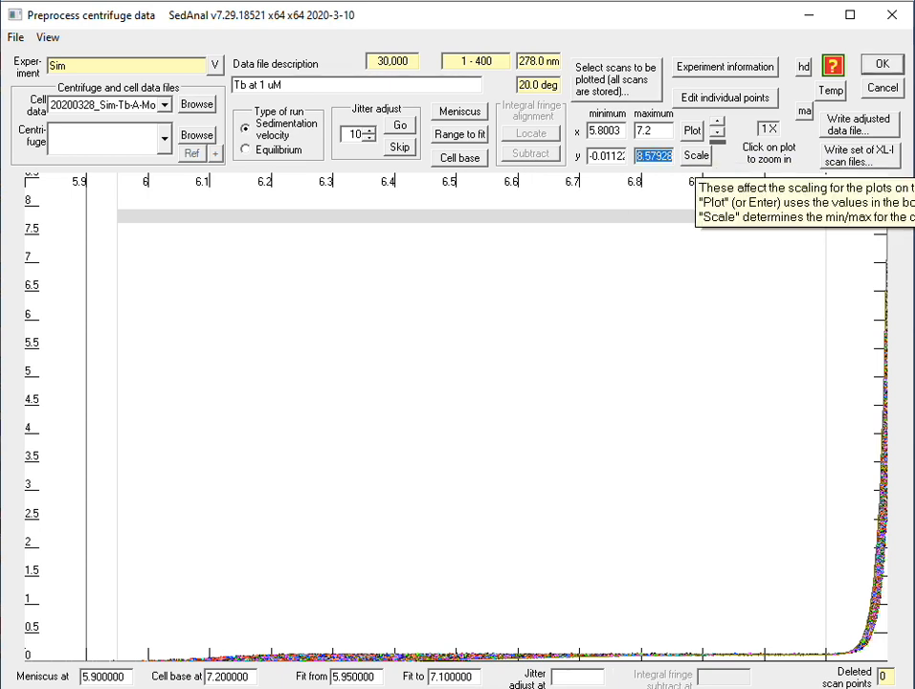
pyautogui.write('.2')
pyautogui.press('Return')
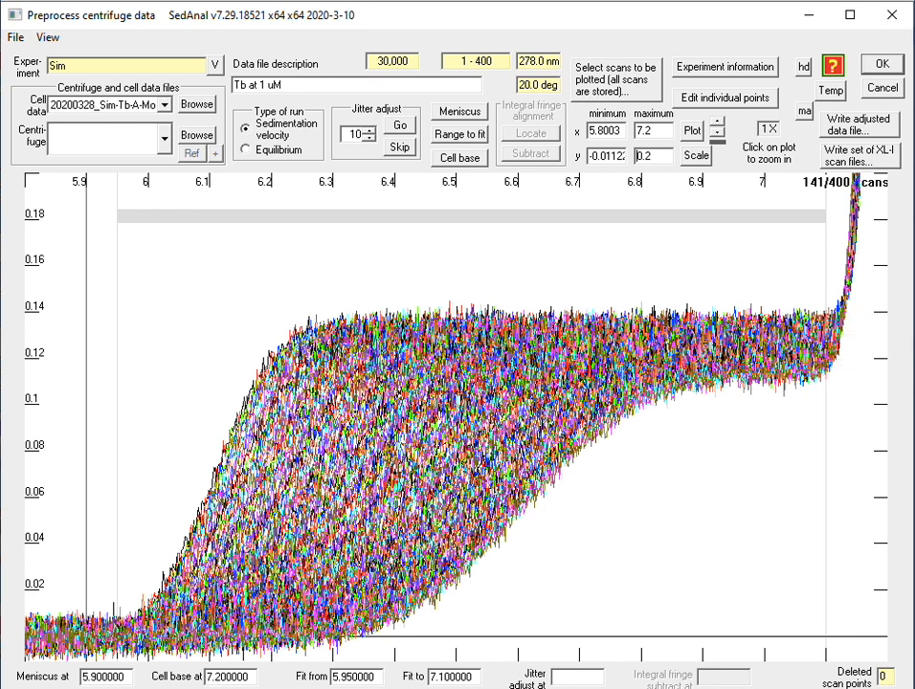
# Redefine the range to fit from about 5.92 to about 7.06 and write the adjusted data file.
pyautogui.click(460, 135)
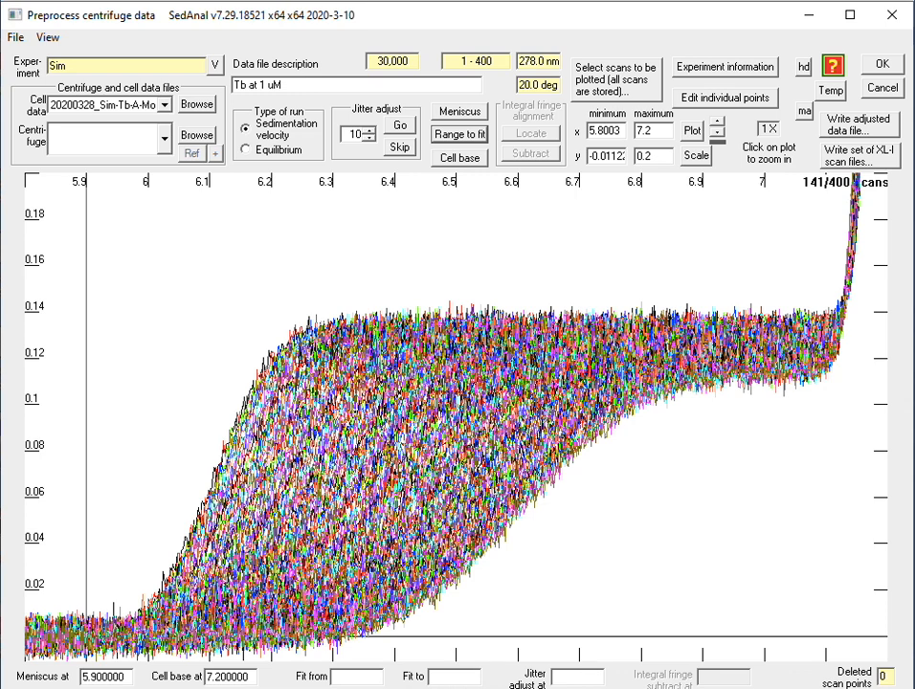
pyautogui.moveTo(100, 411); pyautogui.dragTo(803, 411)
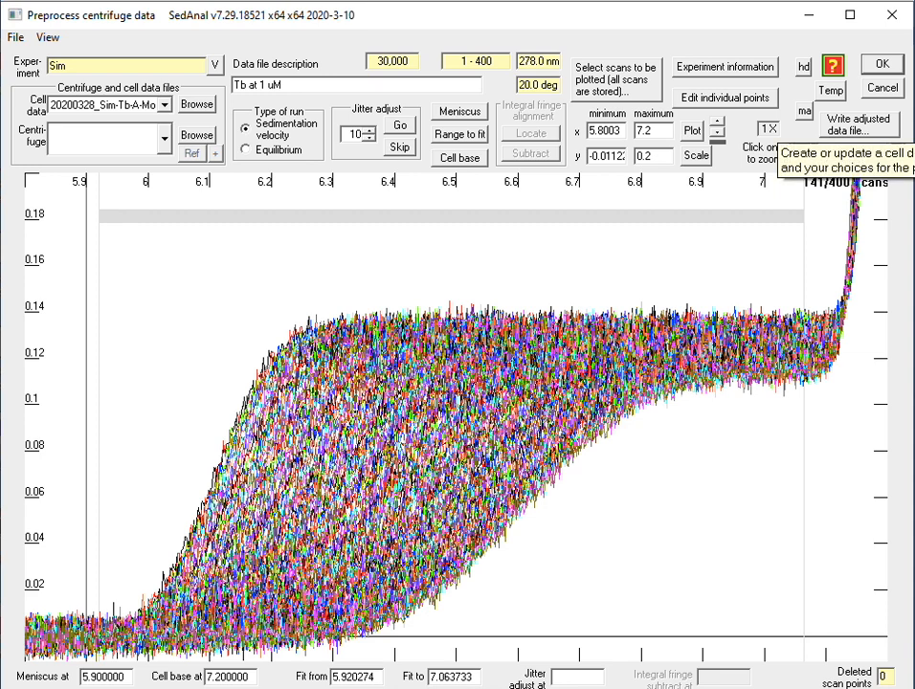
pyautogui.click(855, 125)
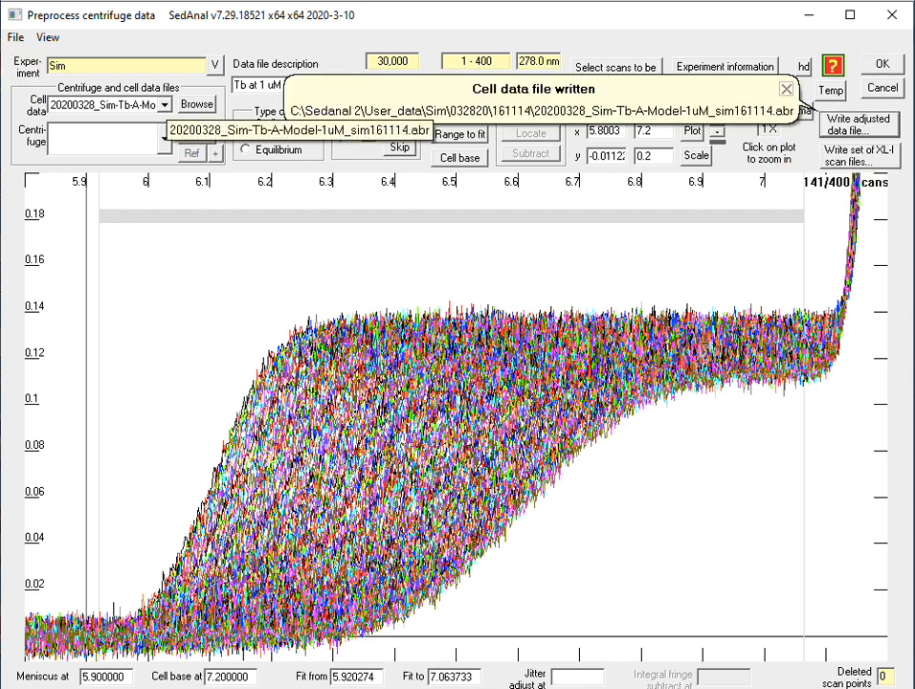
# Look through the Sim experiment's cell data files available for preprocessing.
pyautogui.click(165, 104)
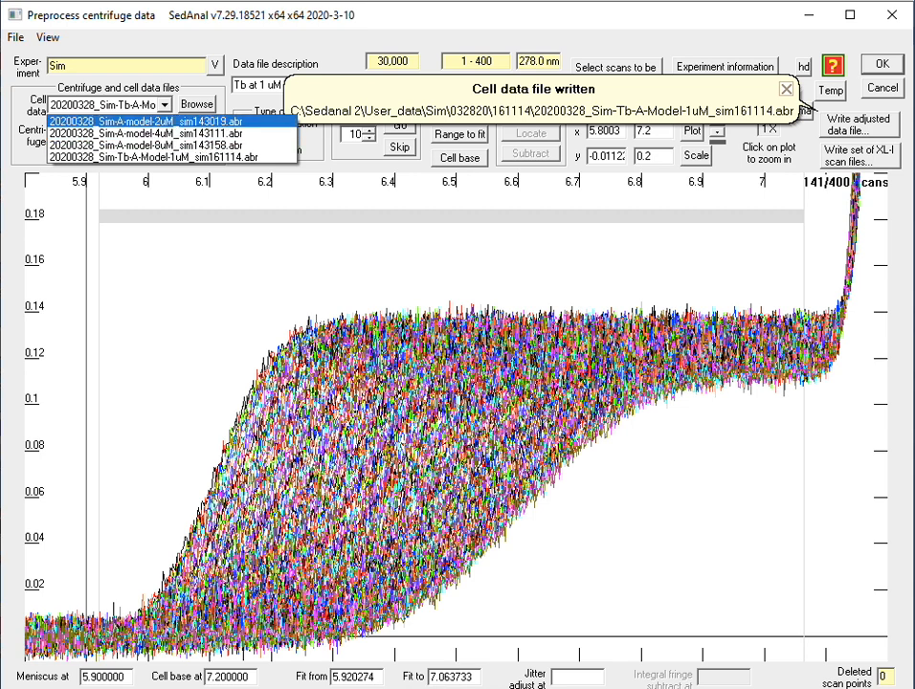
pyautogui.click(158, 157)
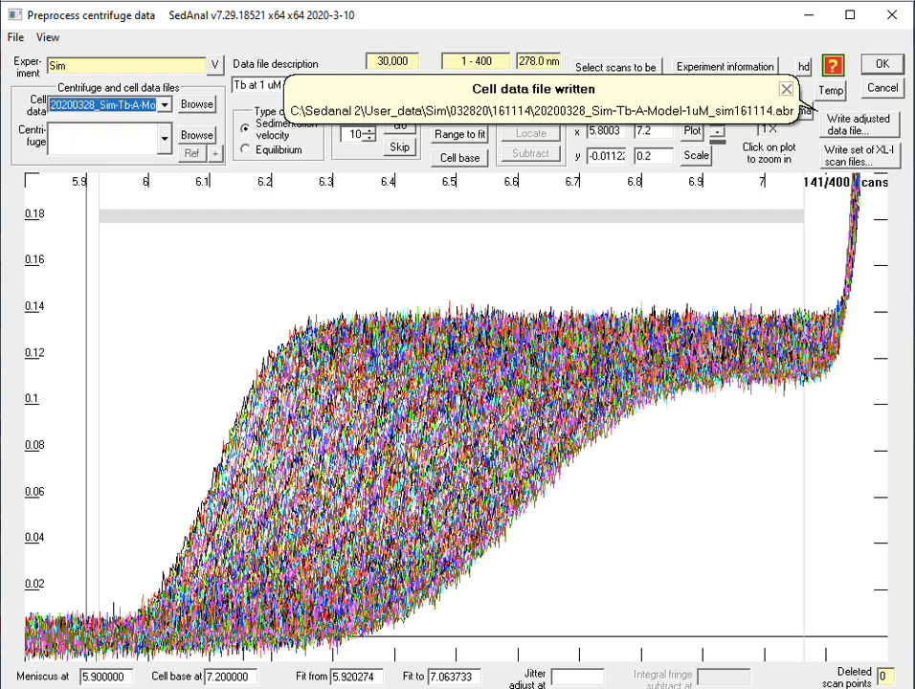
pyautogui.click(165, 104)
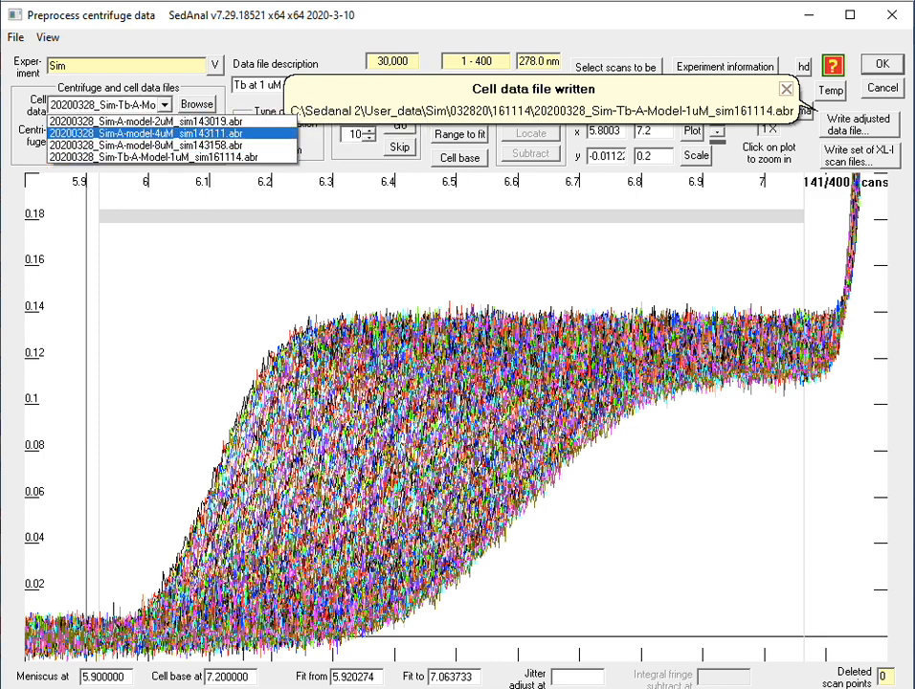
pyautogui.click(145, 144)
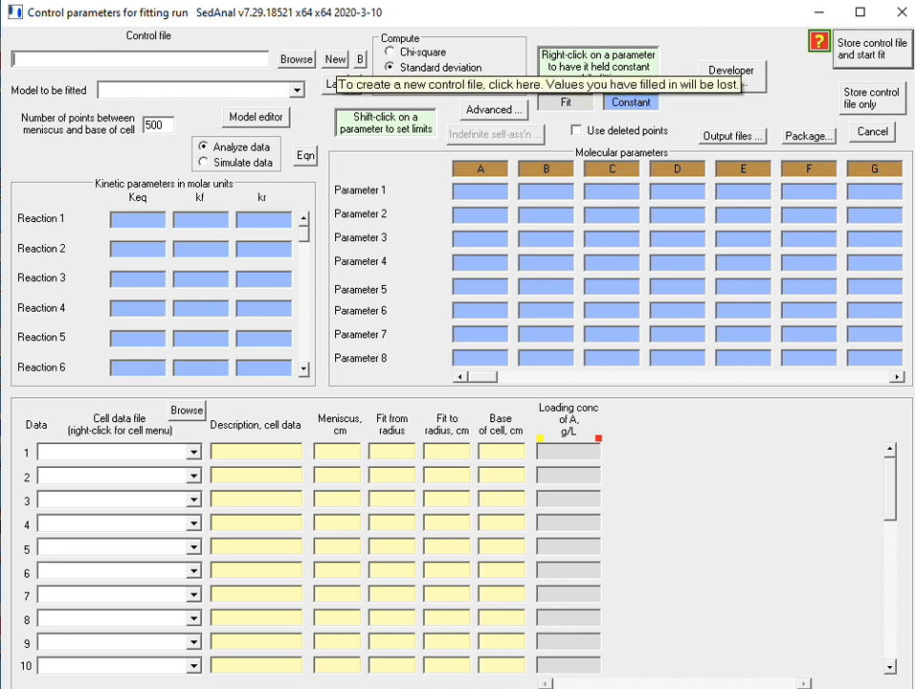
# Create a new fitting control file named Fit-Sim-Tb-A-model-1uM in the Sim experiment directory.
pyautogui.click(335, 58)
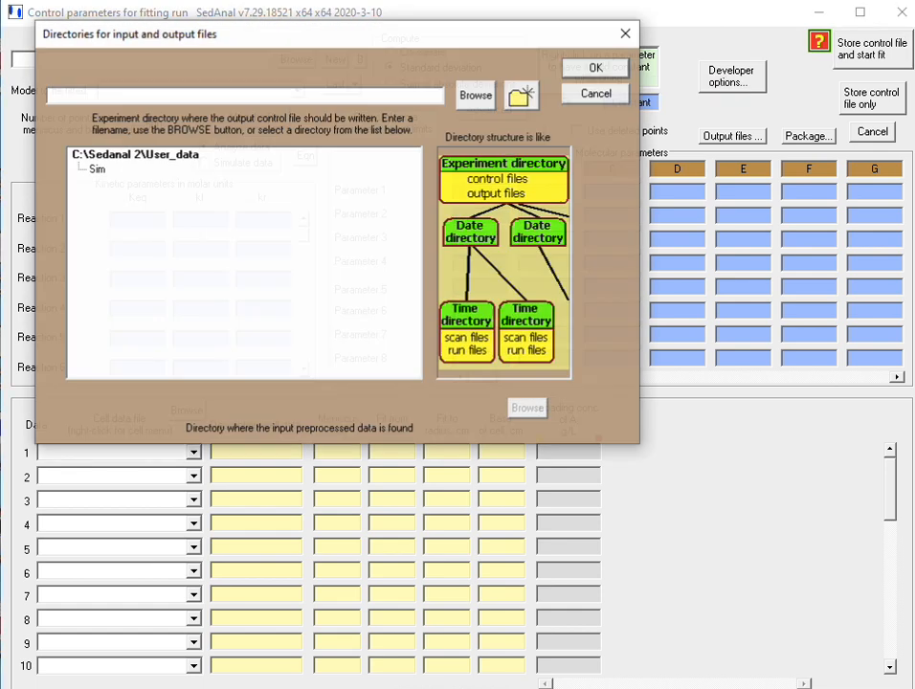
pyautogui.click(97, 170)
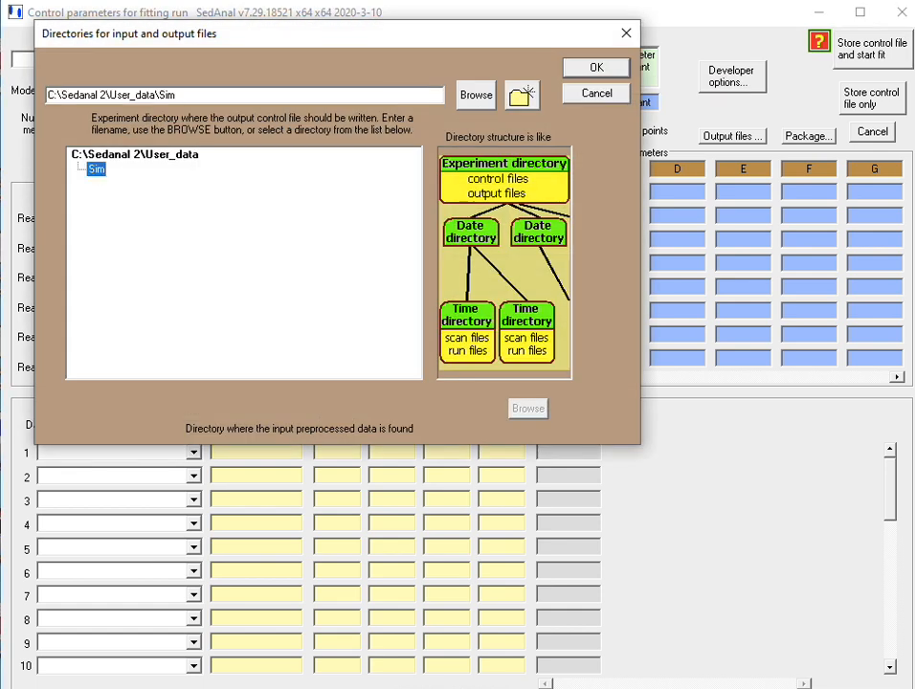
pyautogui.press('Return')
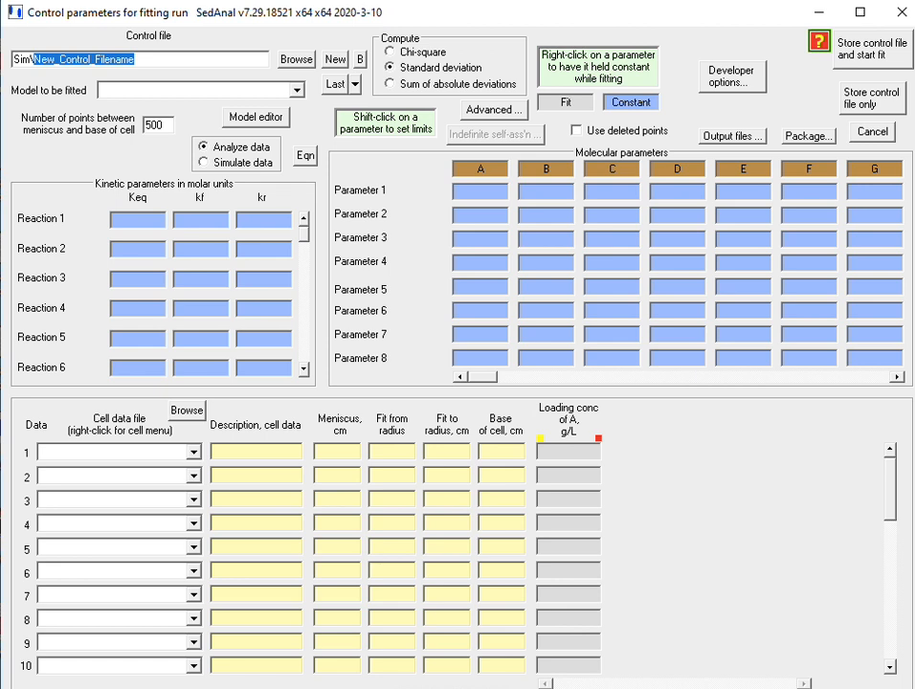
pyautogui.write('Fit-S')
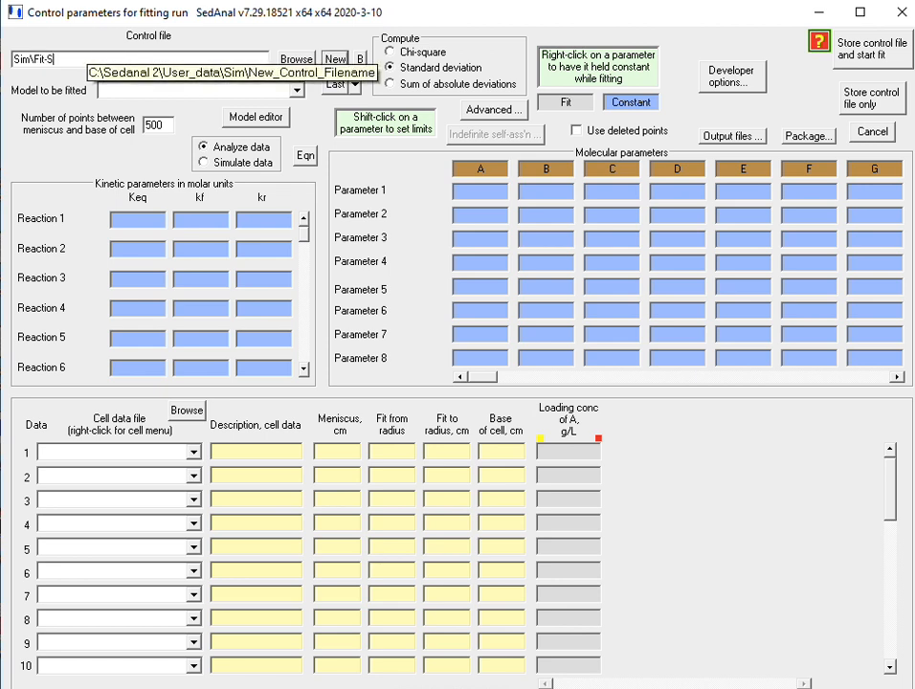
pyautogui.write('im-Tb-A-model-1uM')
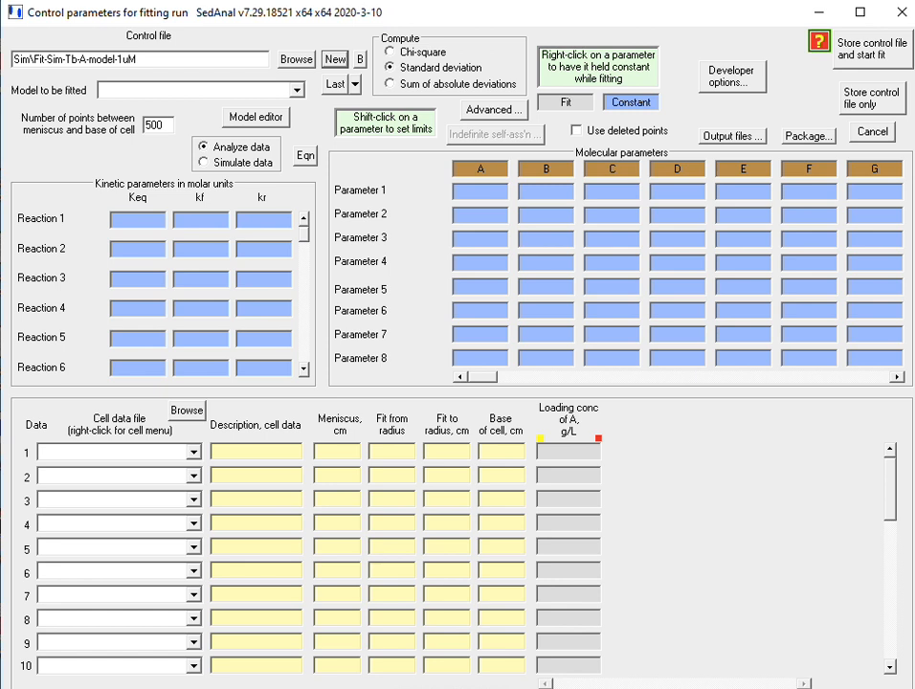
# Choose A as the model to be fitted and set 1500 points between meniscus and cell base.
pyautogui.click(297, 90)
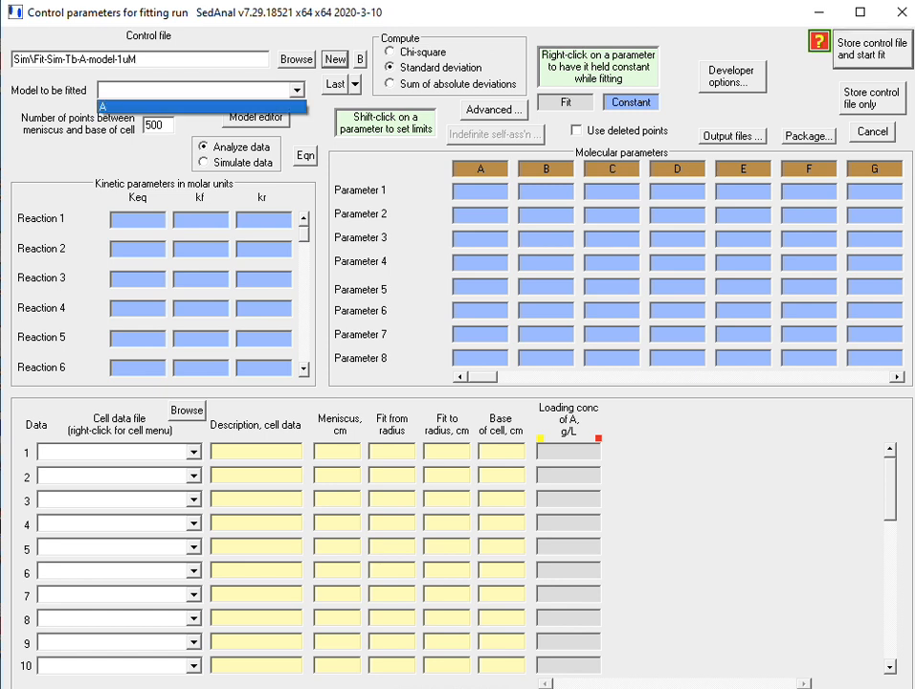
pyautogui.click(201, 106)
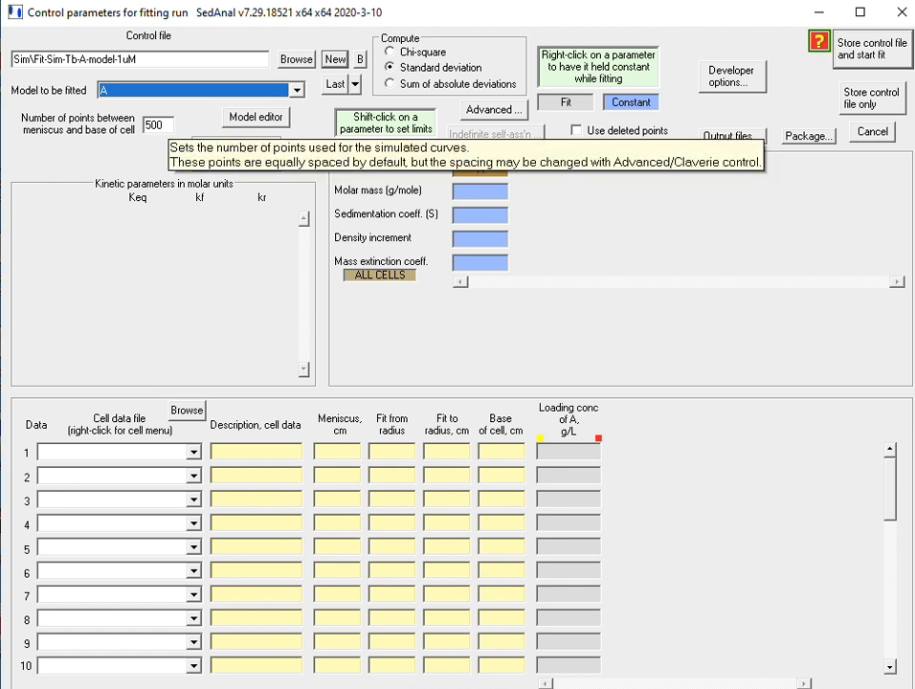
pyautogui.click(146, 124)
pyautogui.write('1')
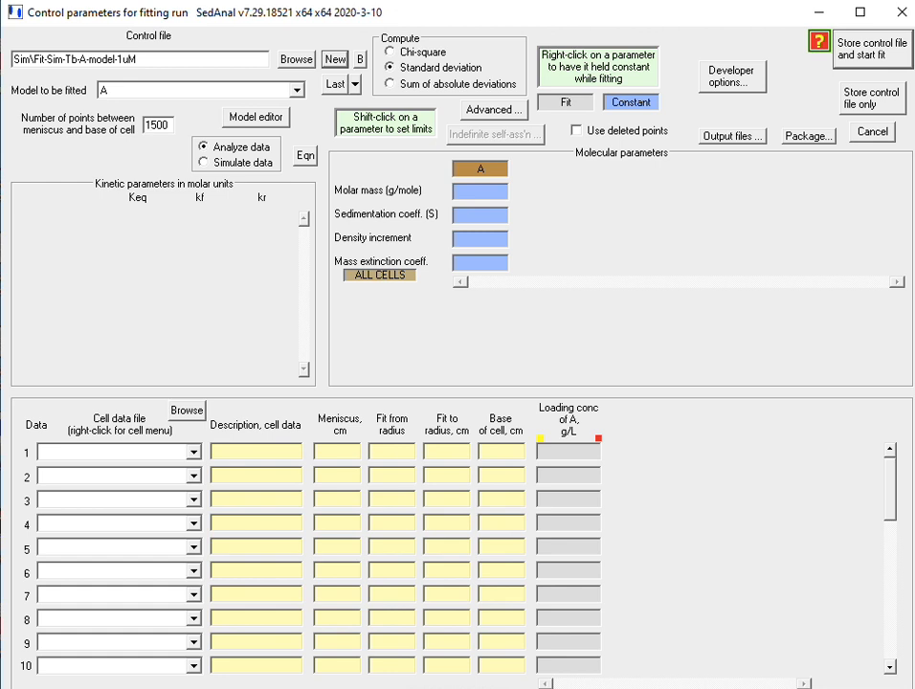
# Enter species A's molar mass 100000, sedimentation coefficient 5.8, density increment .27 and mass extinction coefficient 1.44.
pyautogui.write('100000')
pyautogui.click(456, 215)
pyautogui.write('5.8')
pyautogui.write('.27')
pyautogui.click(455, 264)
pyautogui.write('1.44')
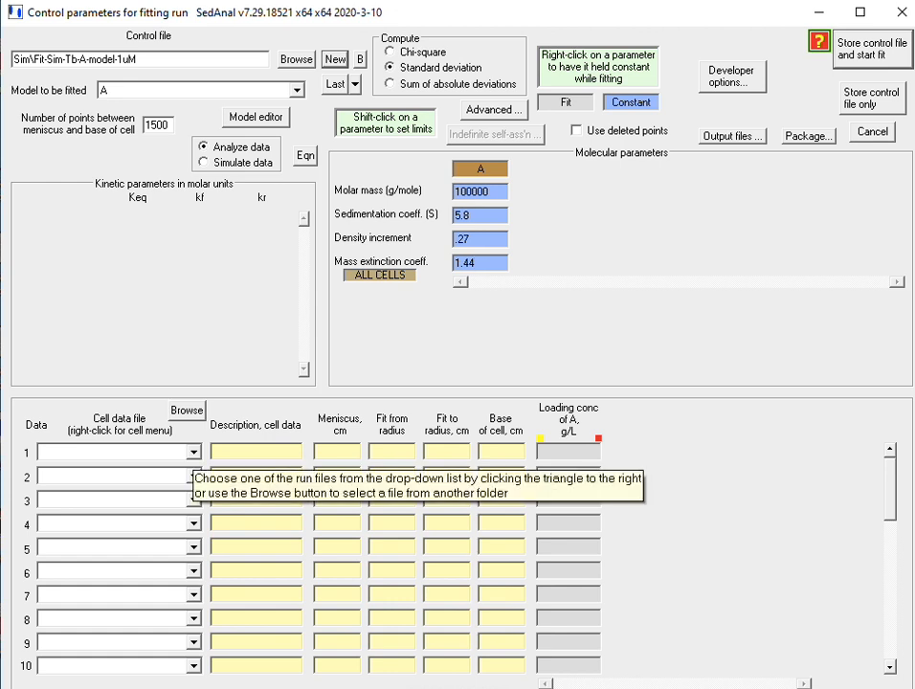
# Assign the 20200328_Sim-Tb-A-Model-1uM_sim161114.abr file to data row 1 with a loading concentration of 1e-6 mol/L.
pyautogui.click(193, 451)
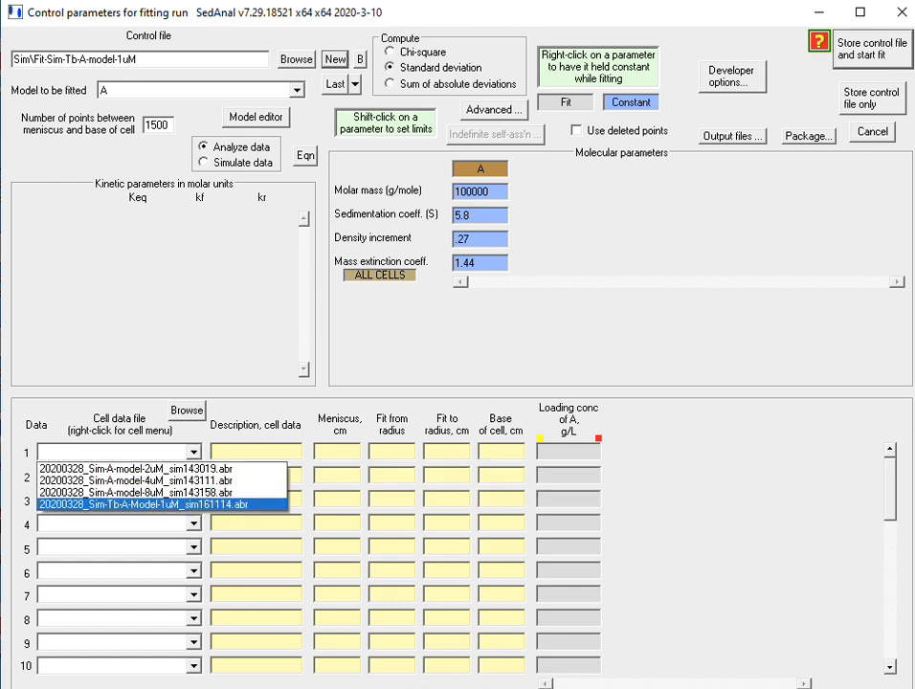
pyautogui.click(172, 504)
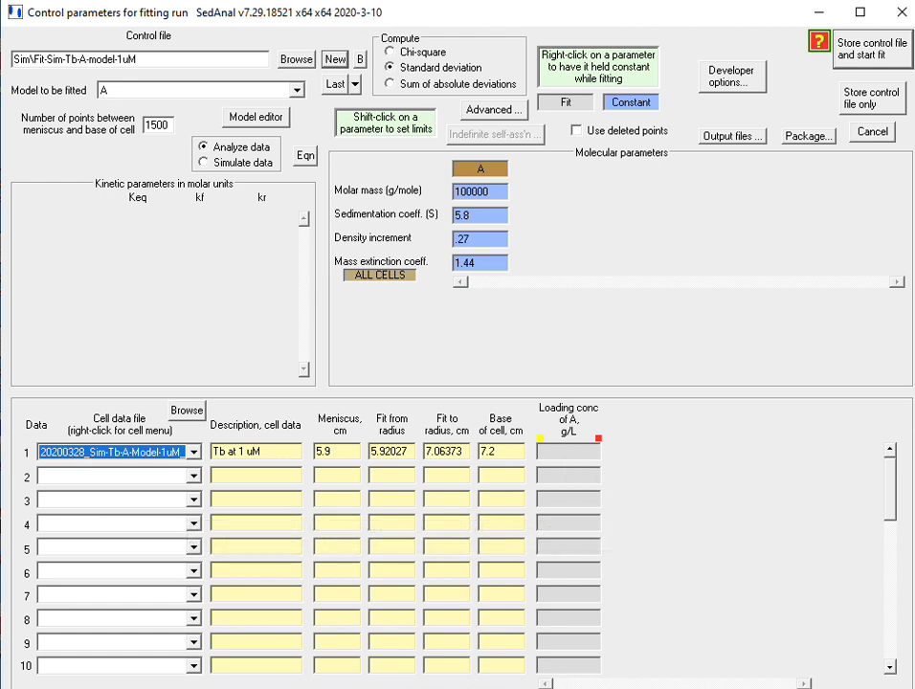
pyautogui.click(598, 437)
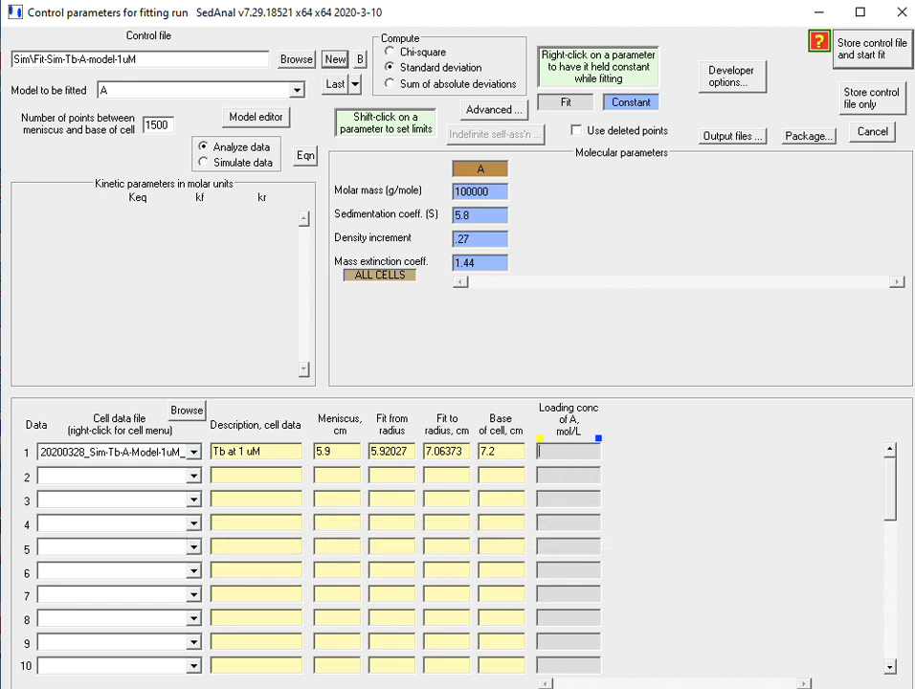
pyautogui.write('1e-6')
pyautogui.click(598, 437)
pyautogui.click(598, 438)
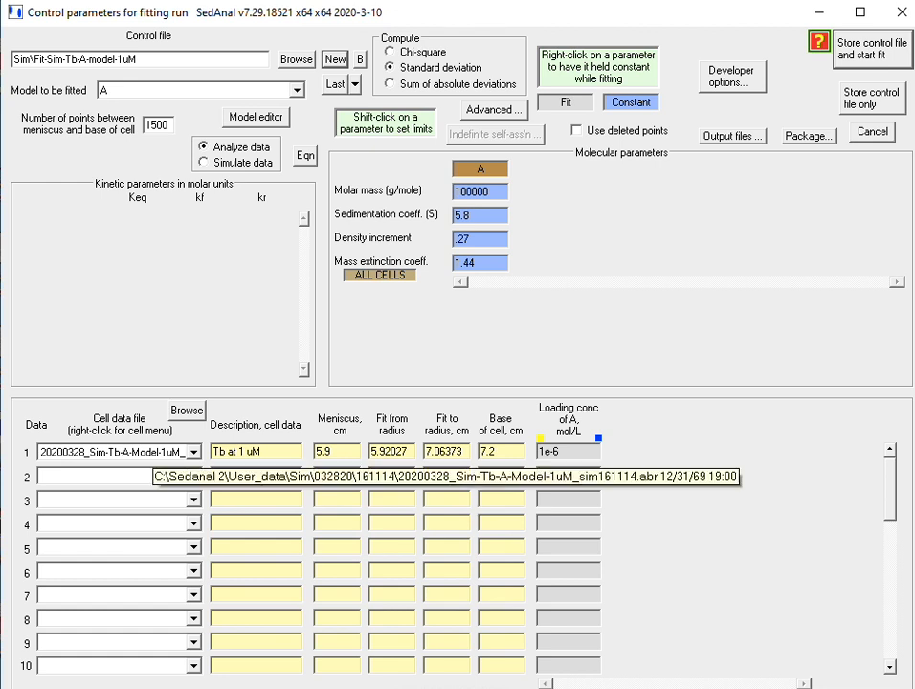
# Select the scans to fit for data row 1 by copying the list of scans chosen to plot.
pyautogui.rightClick(155, 453)
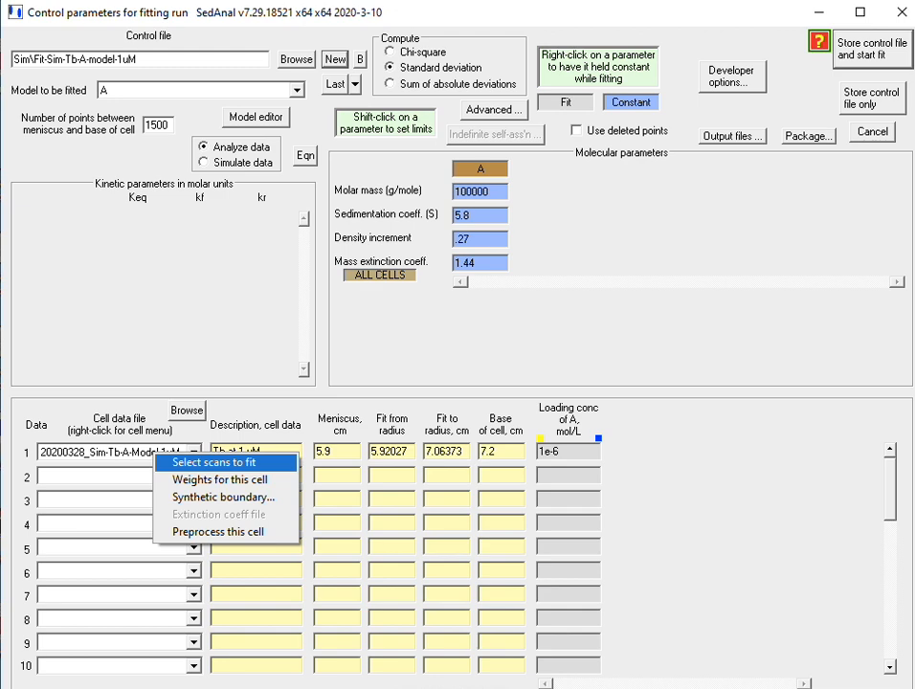
pyautogui.click(196, 461)
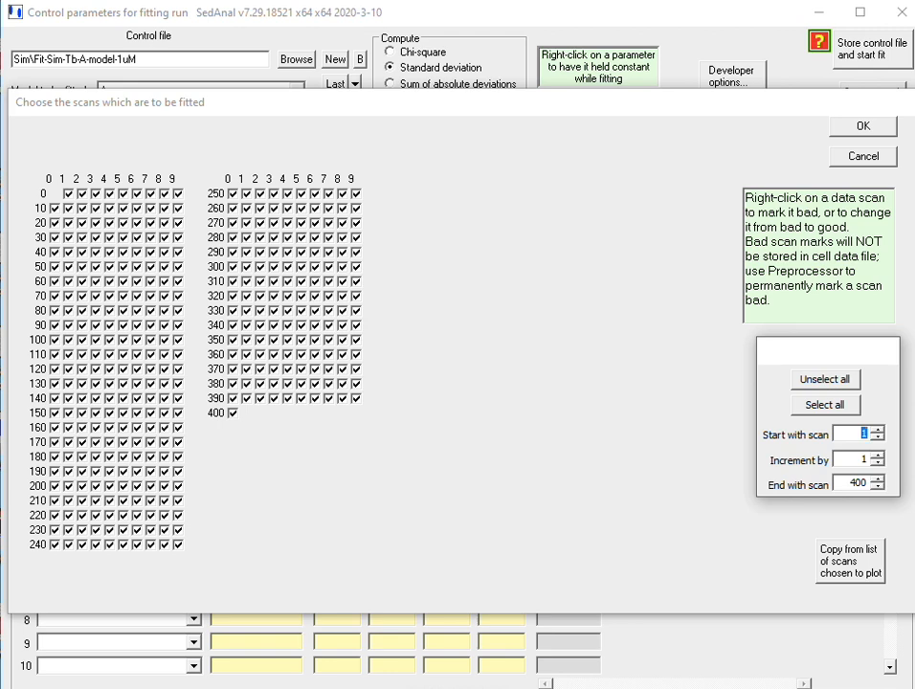
pyautogui.click(850, 561)
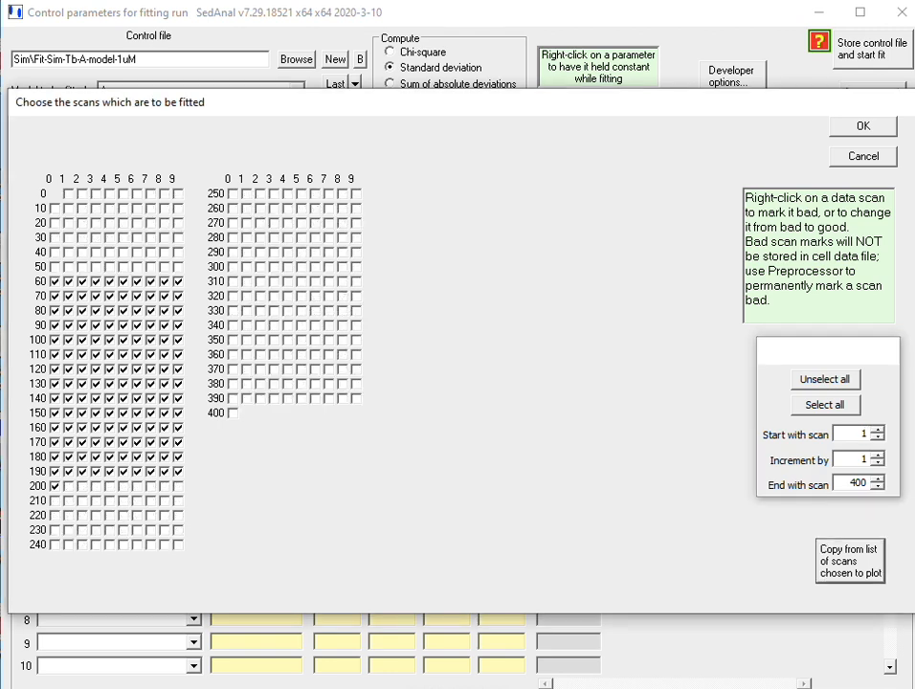
pyautogui.click(863, 126)
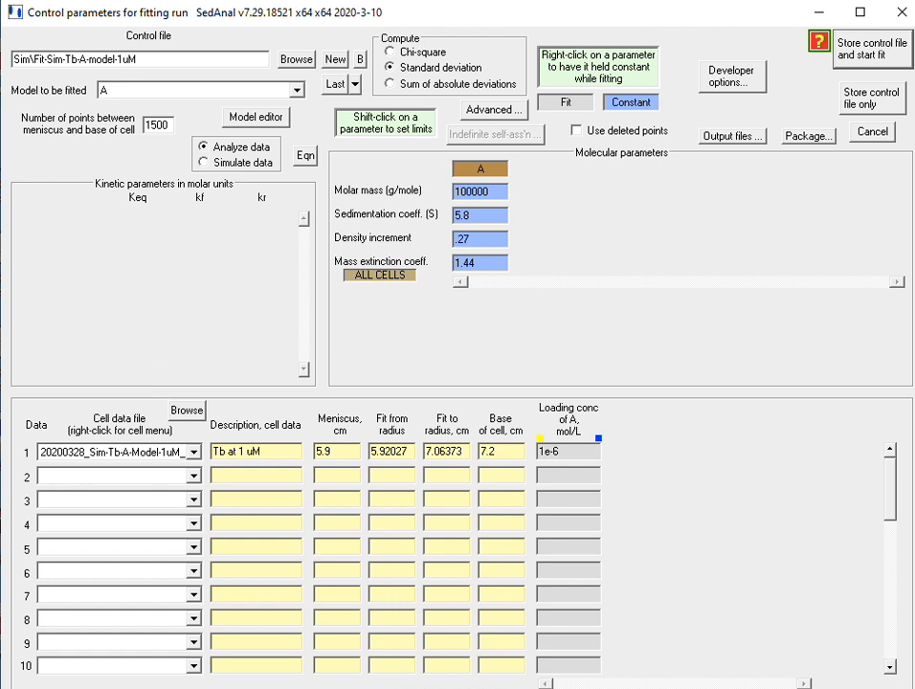
# Make species A's sedimentation coefficient a fitted parameter, store the control file and run the fit to completion.
pyautogui.rightClick(480, 216)
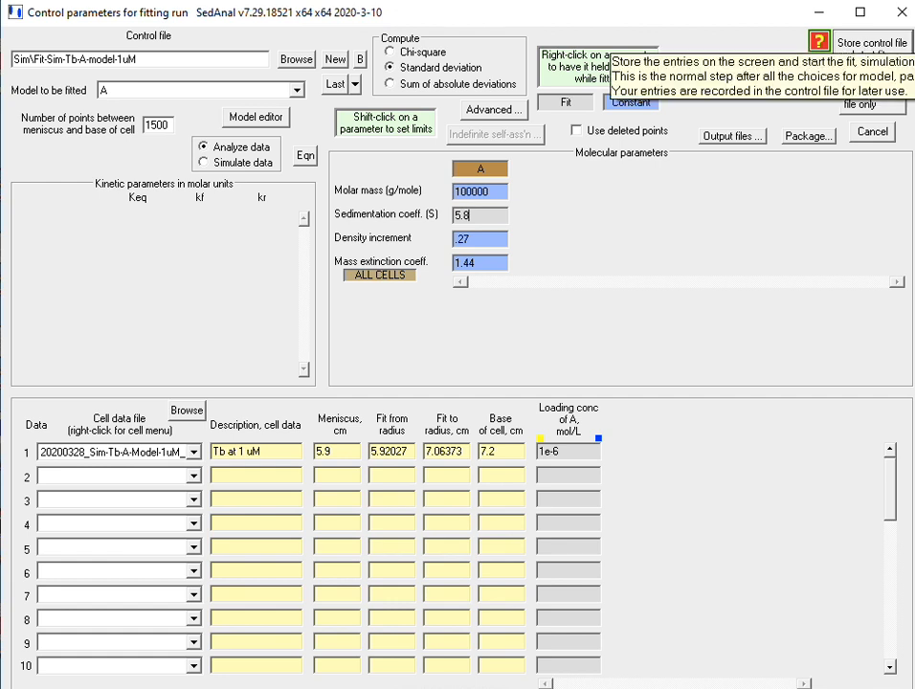
pyautogui.click(859, 43)
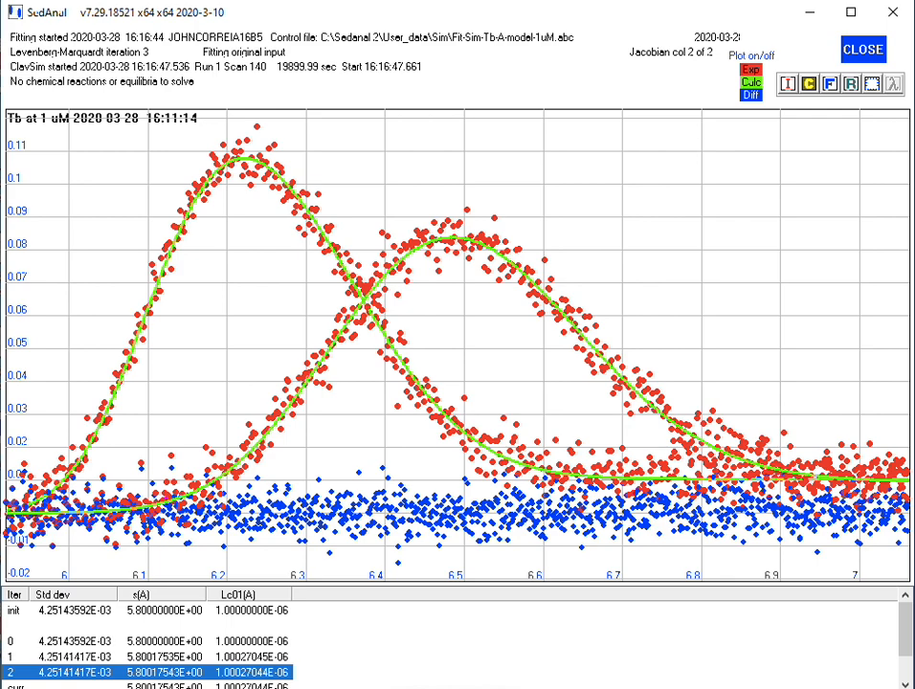
pyautogui.click(862, 50)
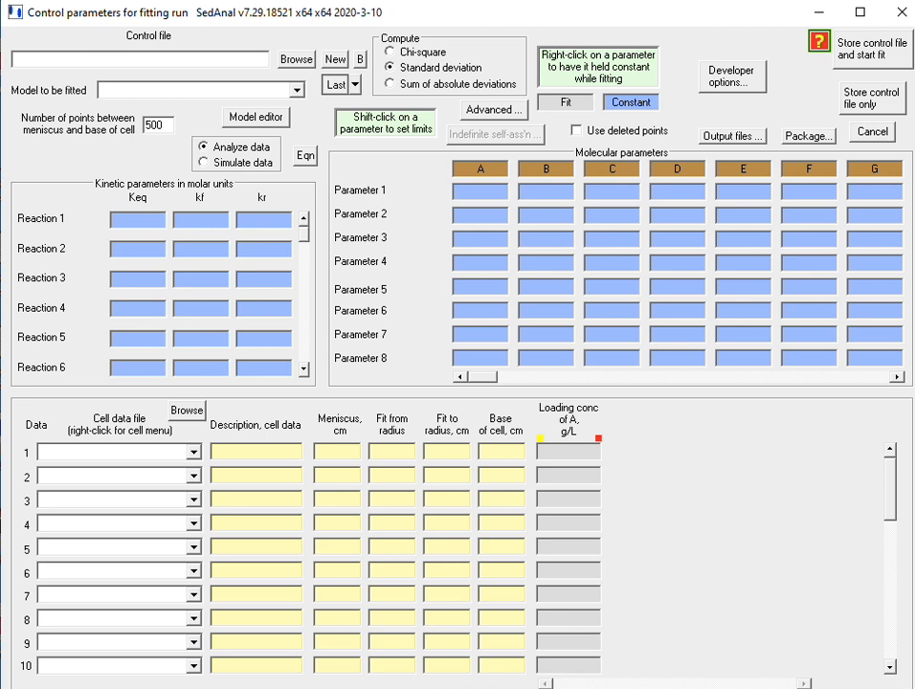
# Reload the last control file and set its error estimation to Calculate F-statistics using the Johnson & Straume eq 35 formula.
pyautogui.click(335, 84)
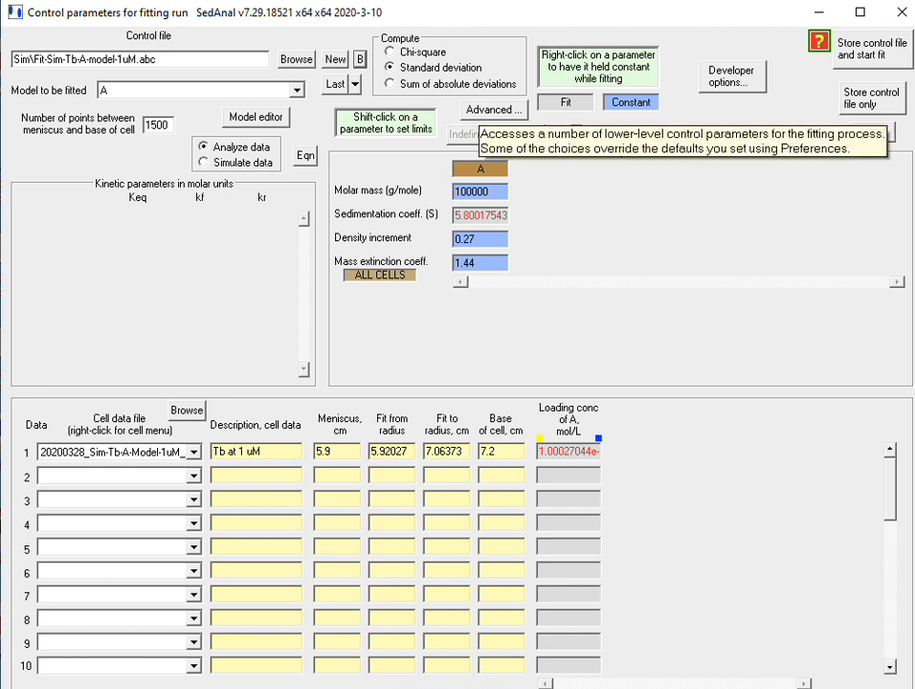
pyautogui.click(493, 109)
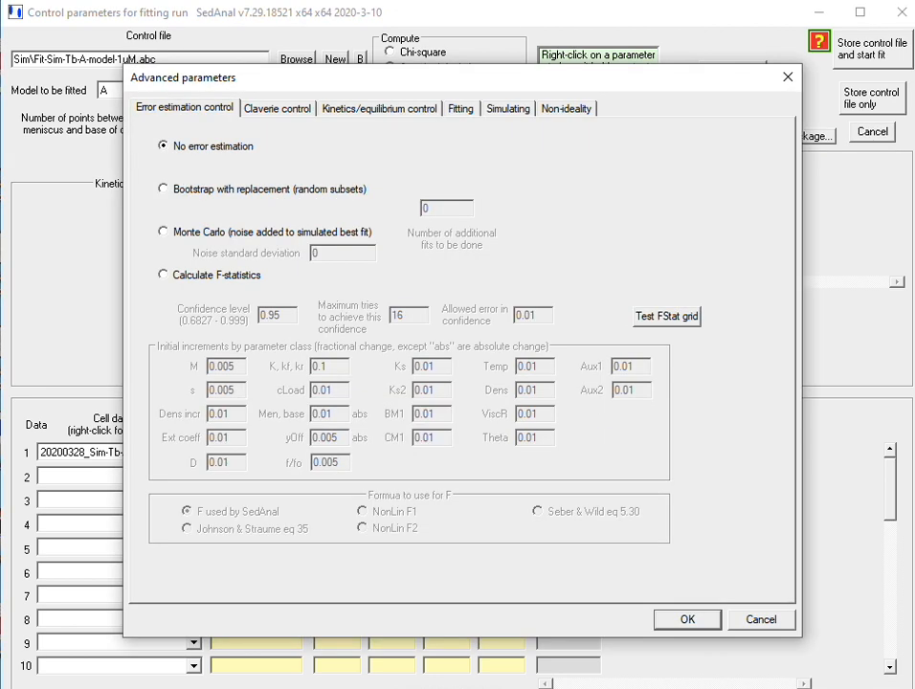
pyautogui.click(164, 274)
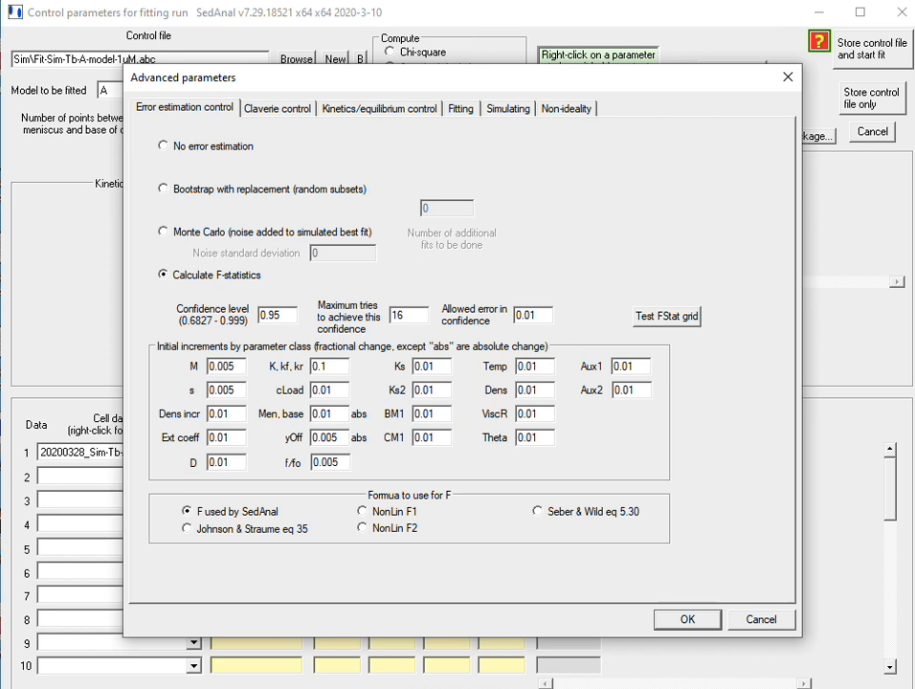
pyautogui.click(188, 529)
pyautogui.click(687, 619)
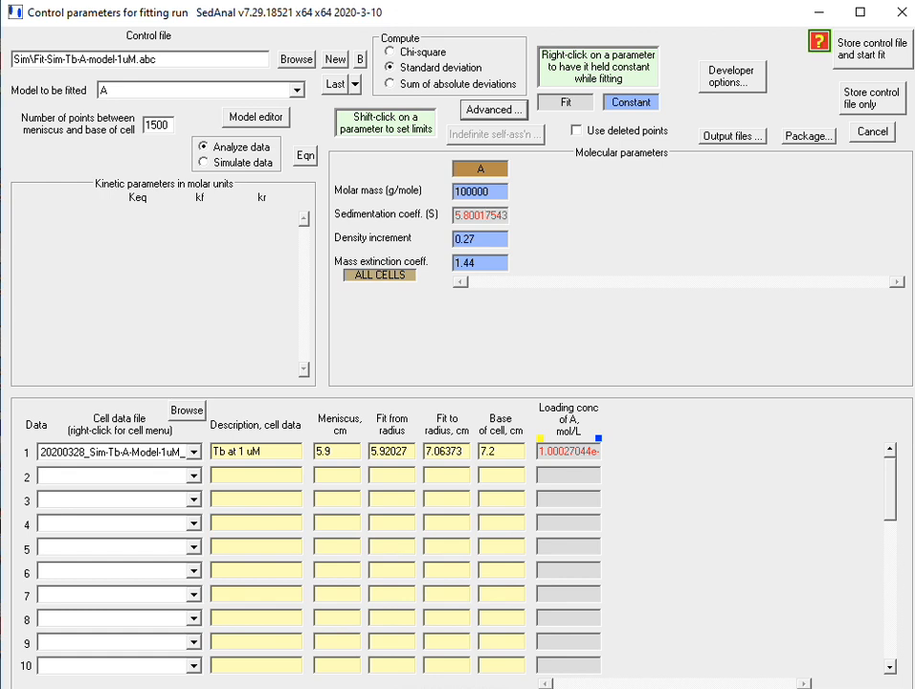
# Enable F-statistics at the 0.95 confidence level for species A's sedimentation coefficient and its loading concentration in cell 1.
pyautogui.keyDown('shift'); pyautogui.click(483, 215); pyautogui.keyUp('shift')
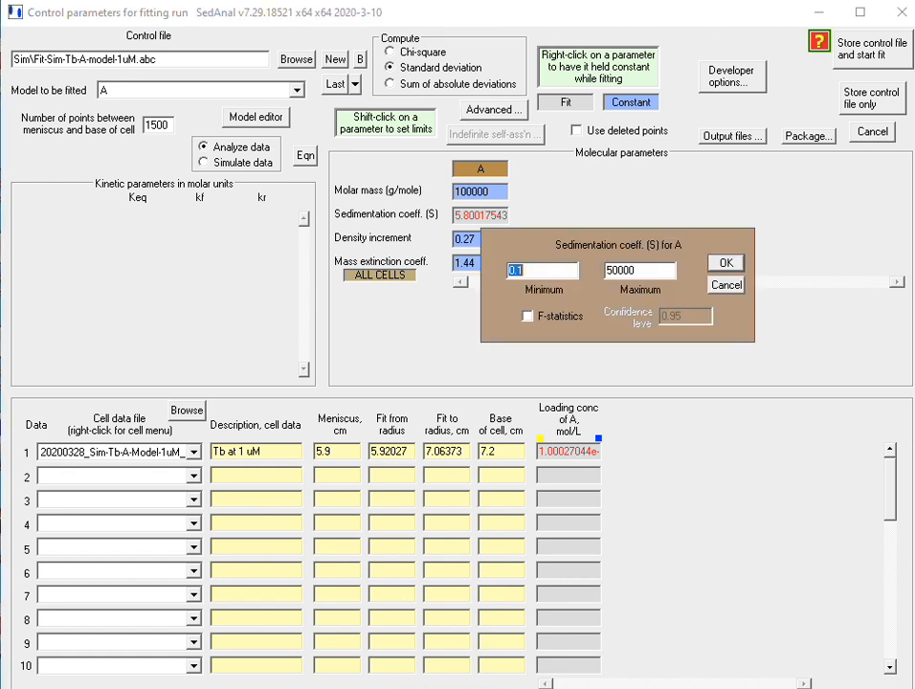
pyautogui.click(527, 316)
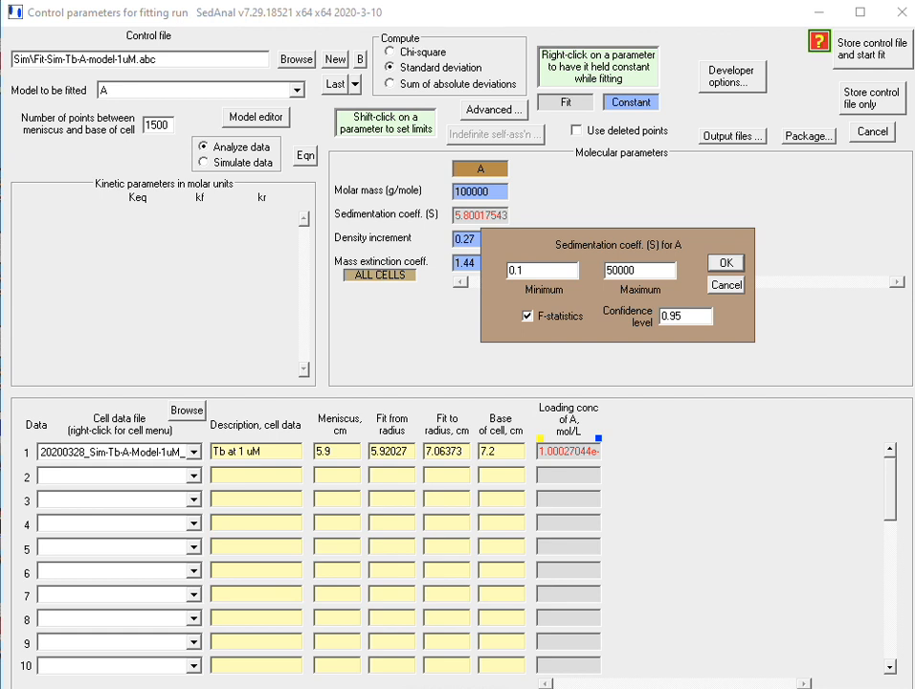
pyautogui.press('Return')
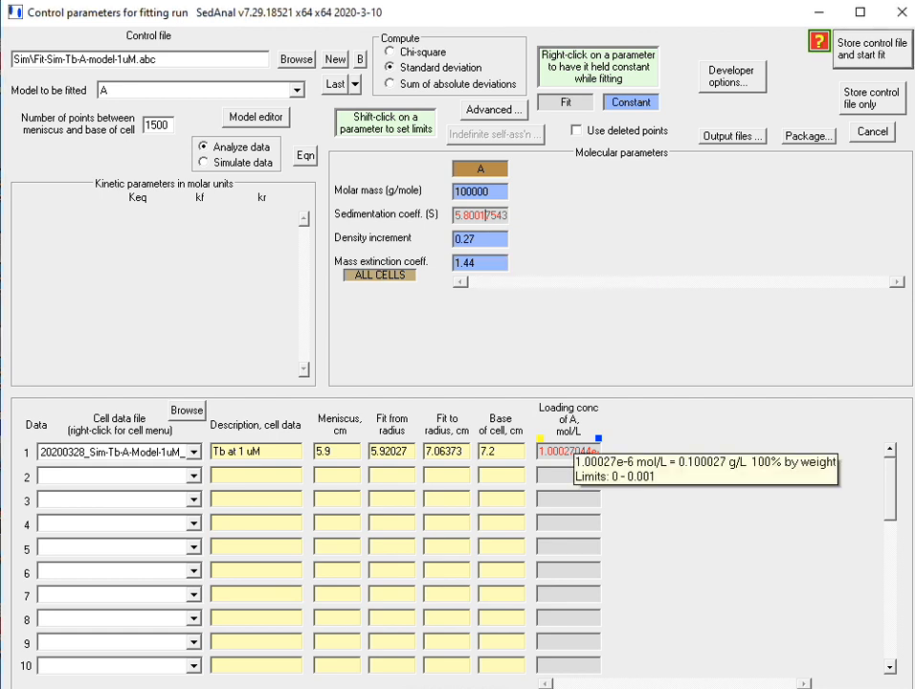
pyautogui.keyDown('shift'); pyautogui.click(568, 451); pyautogui.keyUp('shift')
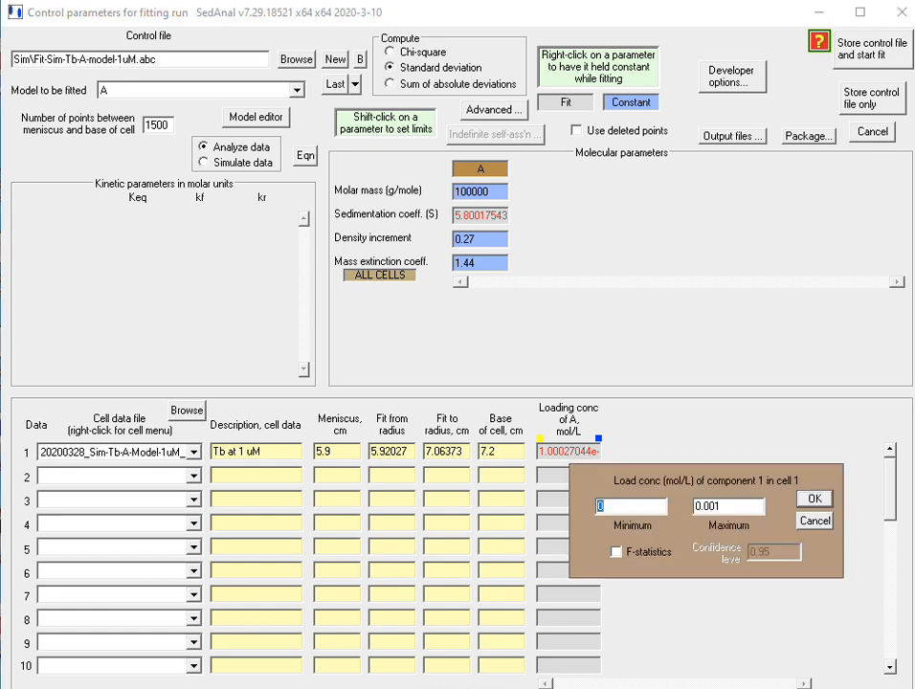
pyautogui.click(616, 553)
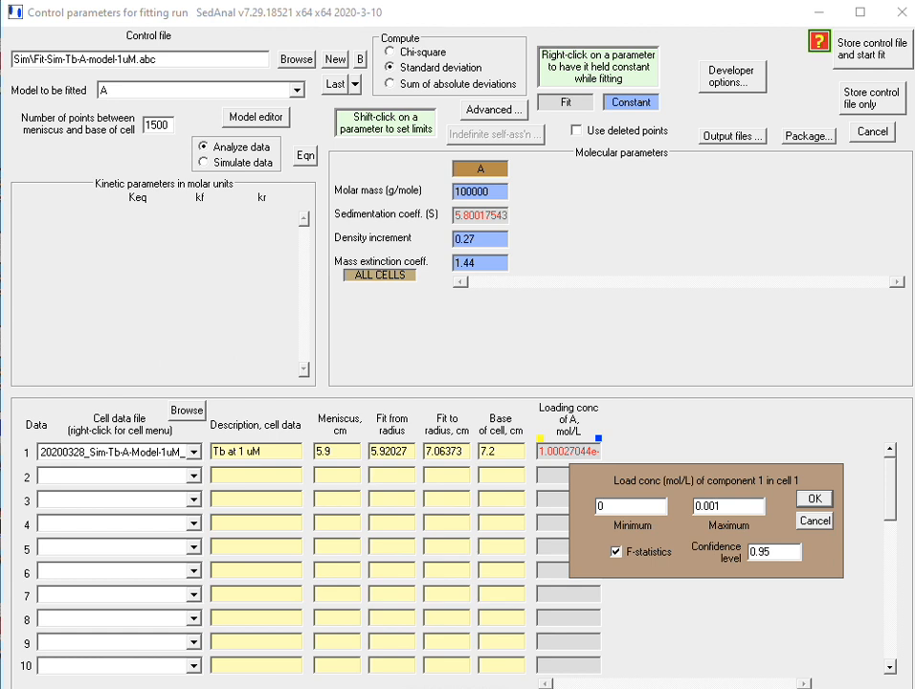
pyautogui.click(814, 499)
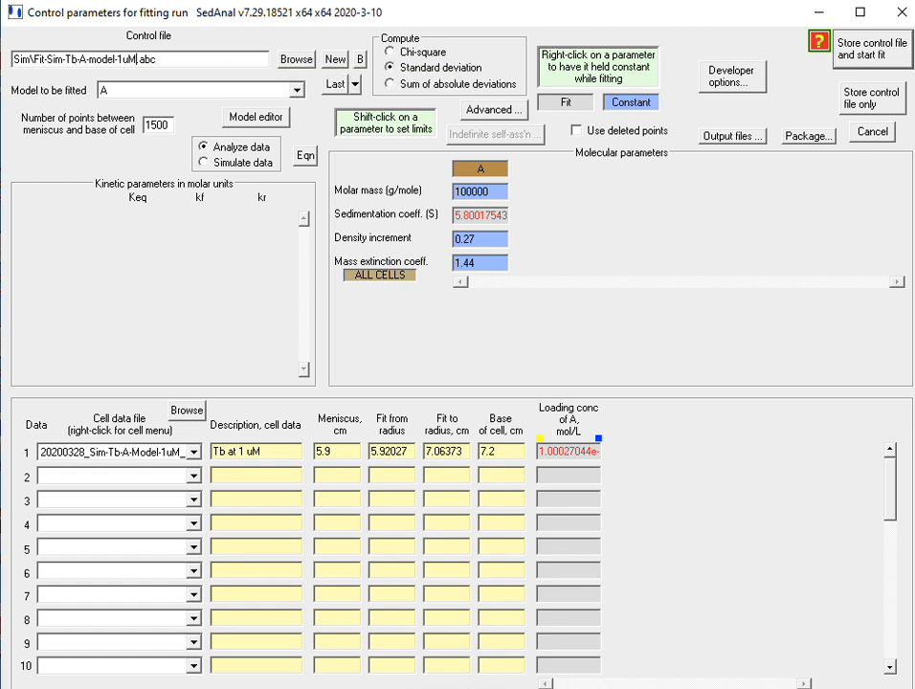
# Add Fstat to the end of the control file name, run the F-statistics fit to completion and close it.
pyautogui.write('Fstat')
pyautogui.click(860, 48)
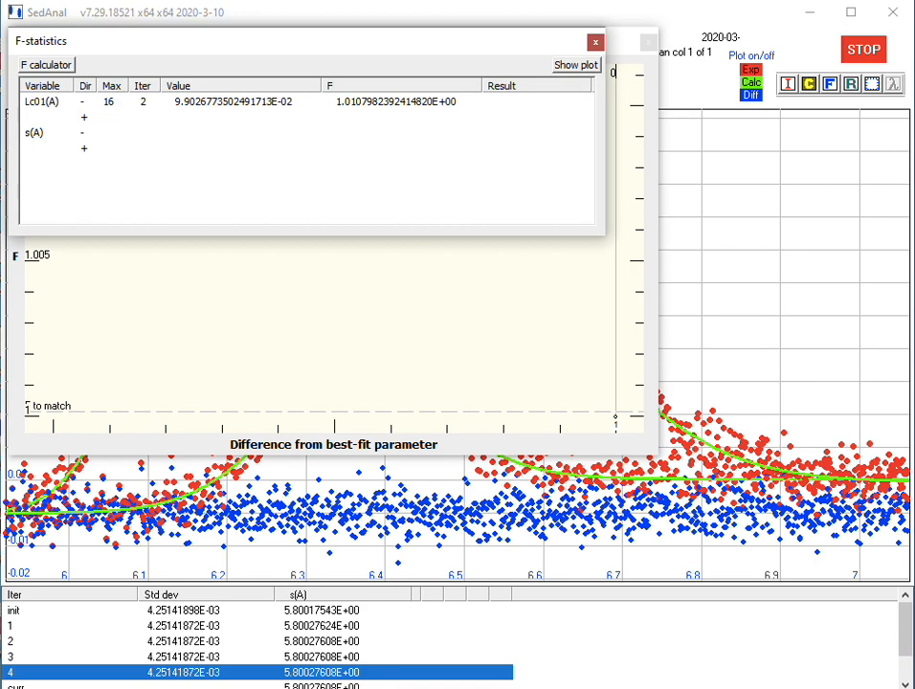
pyautogui.moveTo(280, 47); pyautogui.dragTo(514, 484)
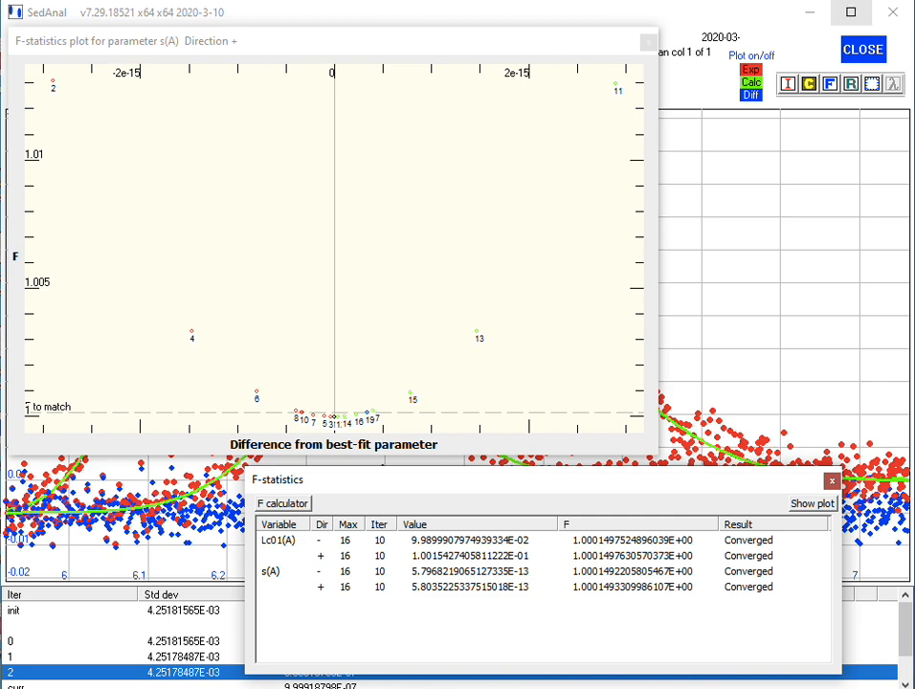
pyautogui.click(863, 49)
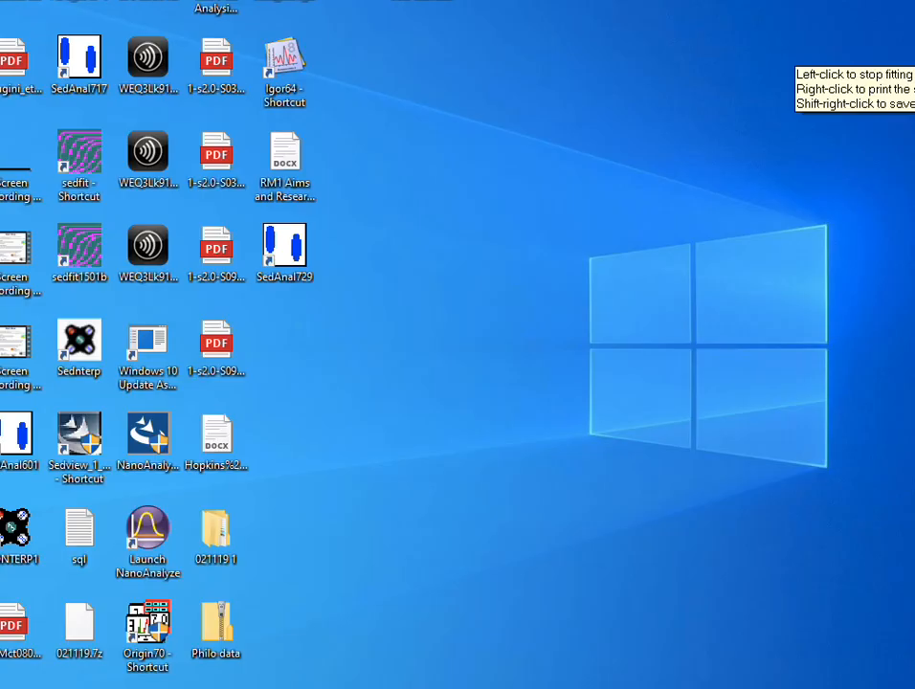